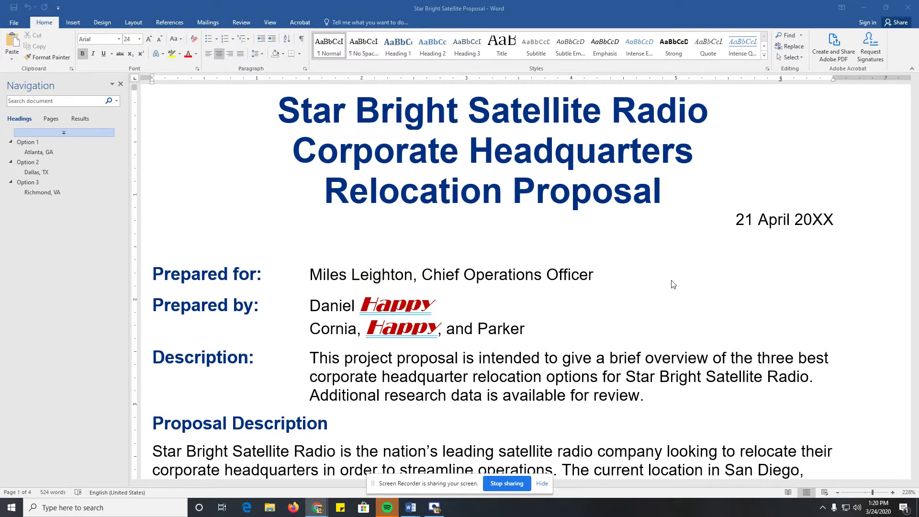
Close the Navigation pane and switch the View tab layout to One Page.
{"action": "left_click", "coordinate": [261, 24]}
{"action": "left_click", "coordinate": [120, 84]}
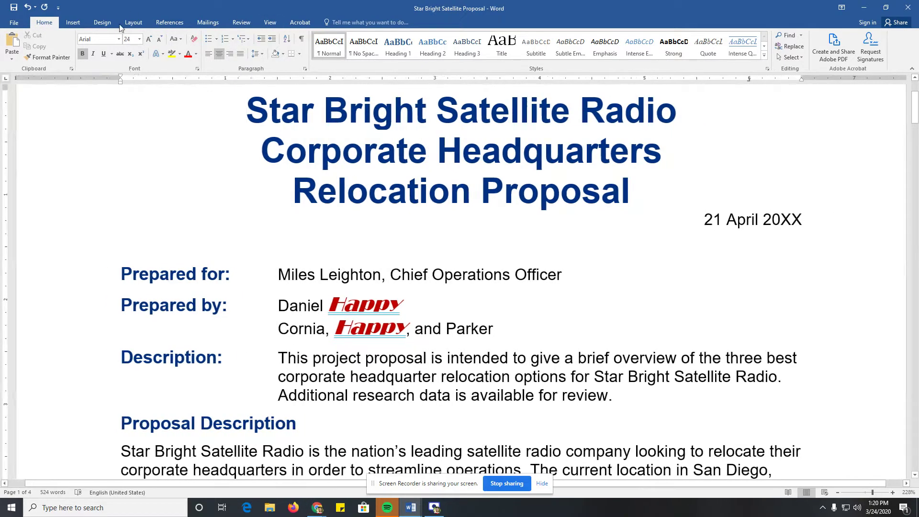
{"action": "left_click", "coordinate": [270, 22]}
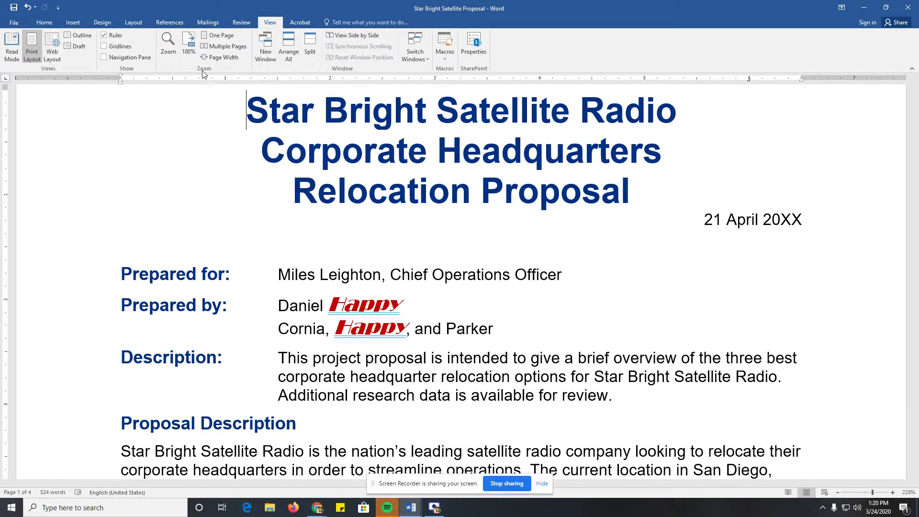
{"action": "left_click", "coordinate": [223, 39]}
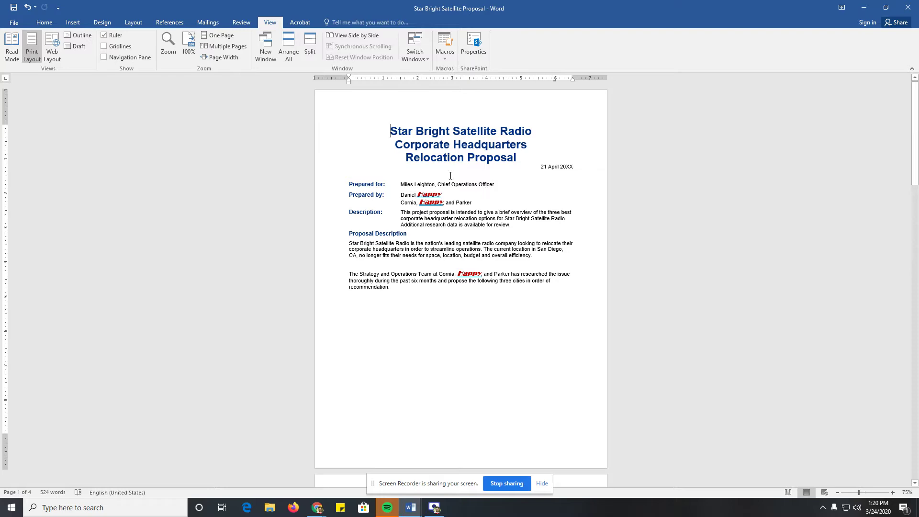
Show the proposal as Multiple Pages side by side and open the Zoom dialog.
{"action": "left_click", "coordinate": [223, 47]}
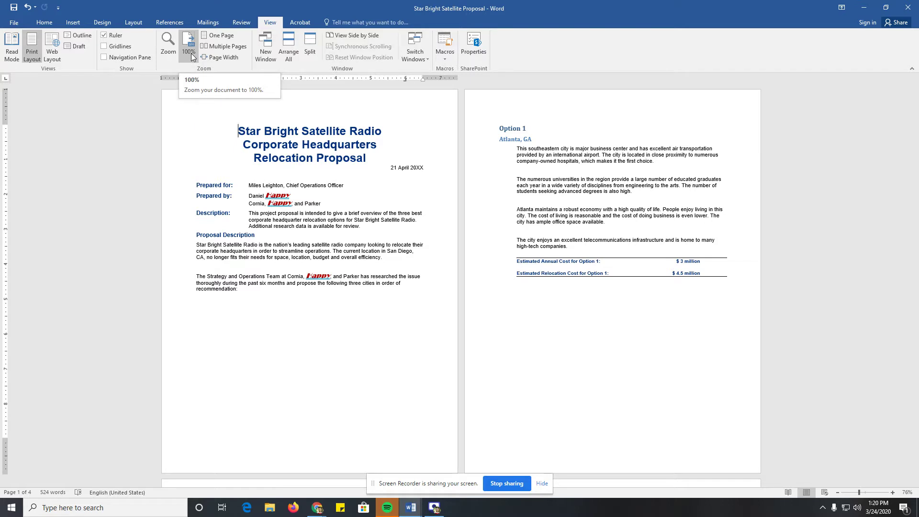
{"action": "left_click", "coordinate": [167, 51]}
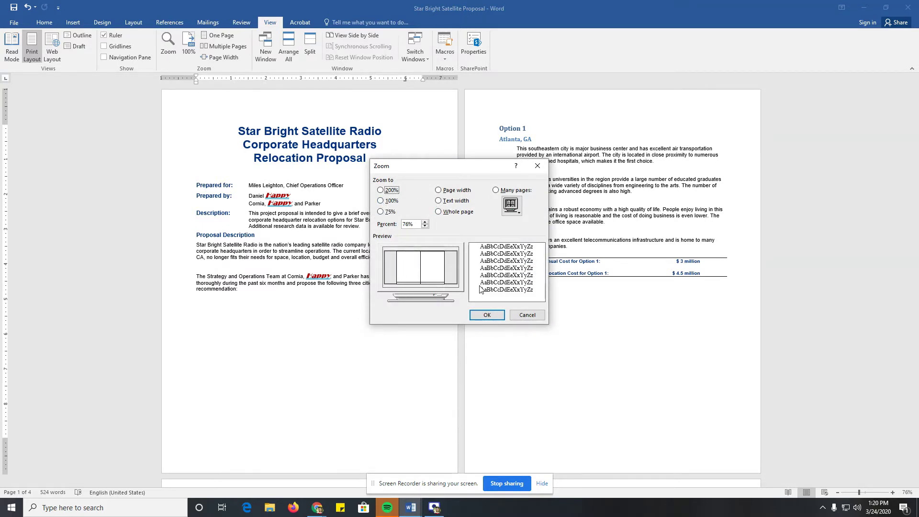
Apply 200% zoom, then drag the status-bar slider down to 100% and up to 172%.
{"action": "left_click", "coordinate": [380, 190]}
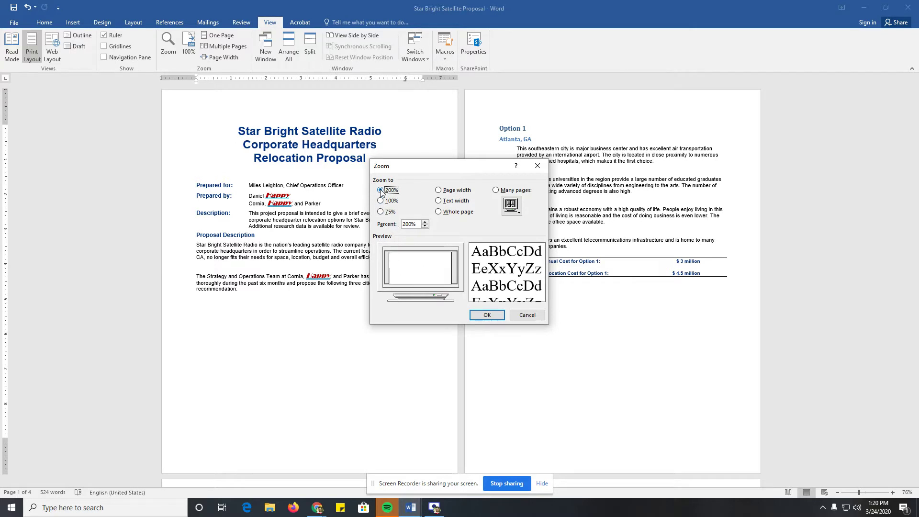
{"action": "left_click", "coordinate": [482, 315]}
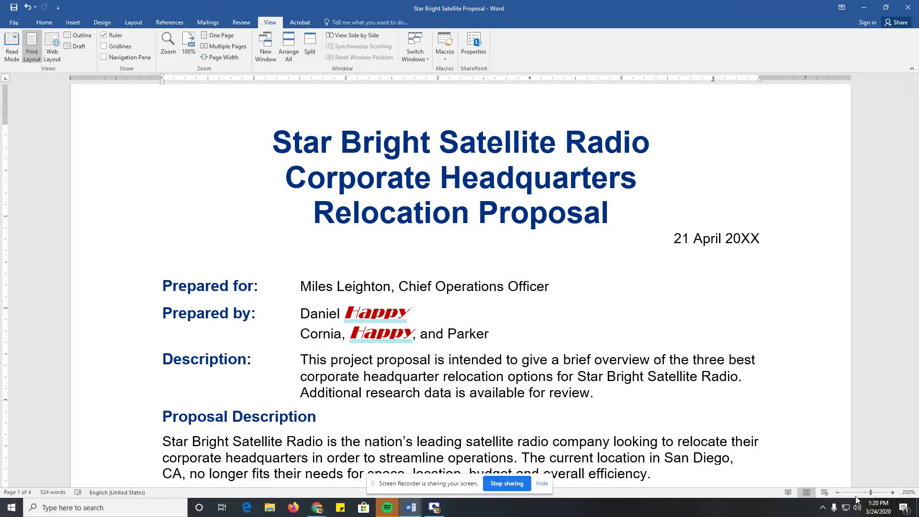
{"action": "left_click_drag", "start_coordinate": [871, 493], "coordinate": [866, 495]}
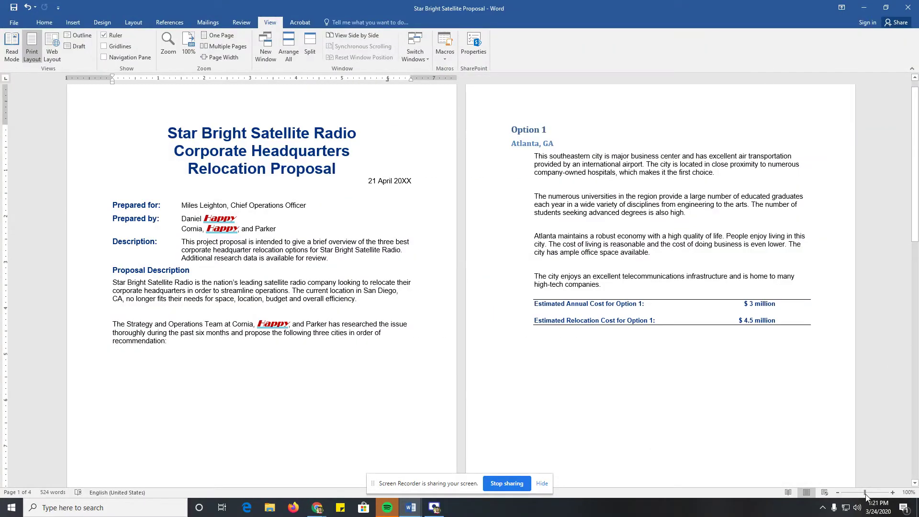
{"action": "left_click_drag", "start_coordinate": [865, 494], "coordinate": [869, 494]}
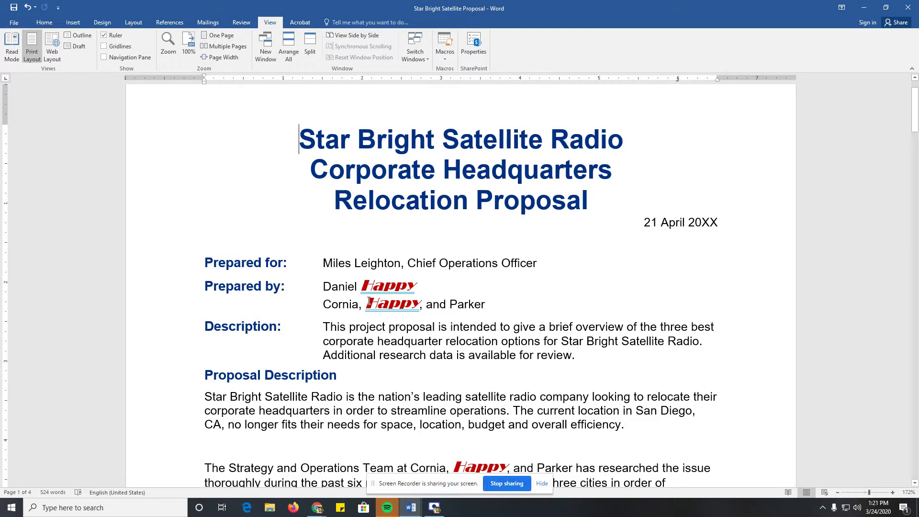
Fit the page width, return to 100% zoom, then split the window into two panes.
{"action": "left_click", "coordinate": [221, 58]}
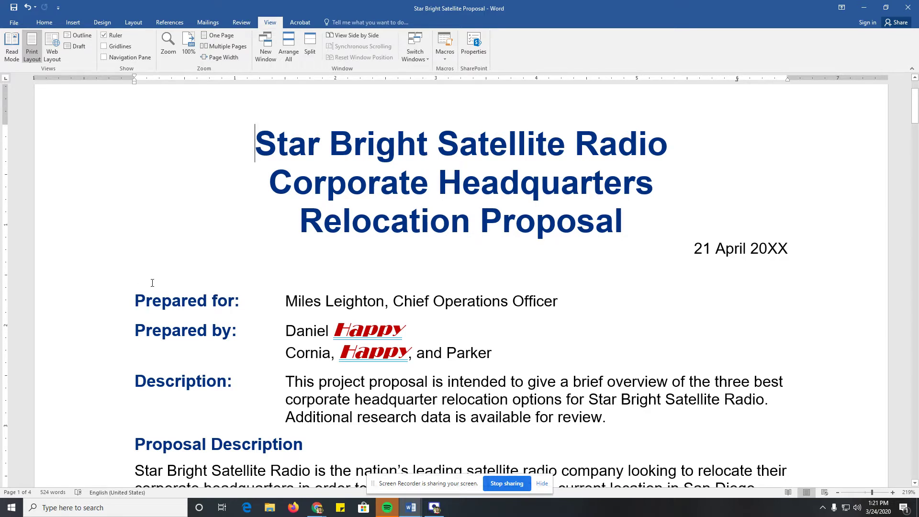
{"action": "left_click", "coordinate": [189, 47]}
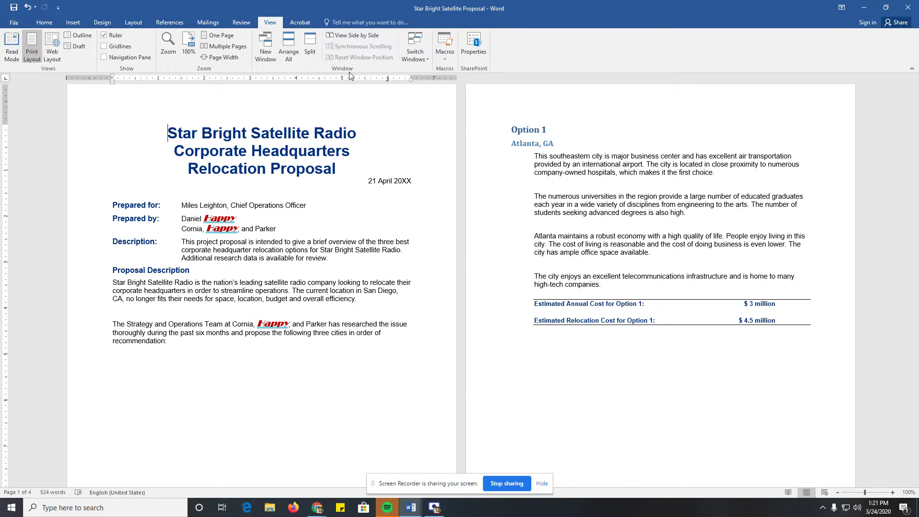
{"action": "left_click", "coordinate": [310, 51]}
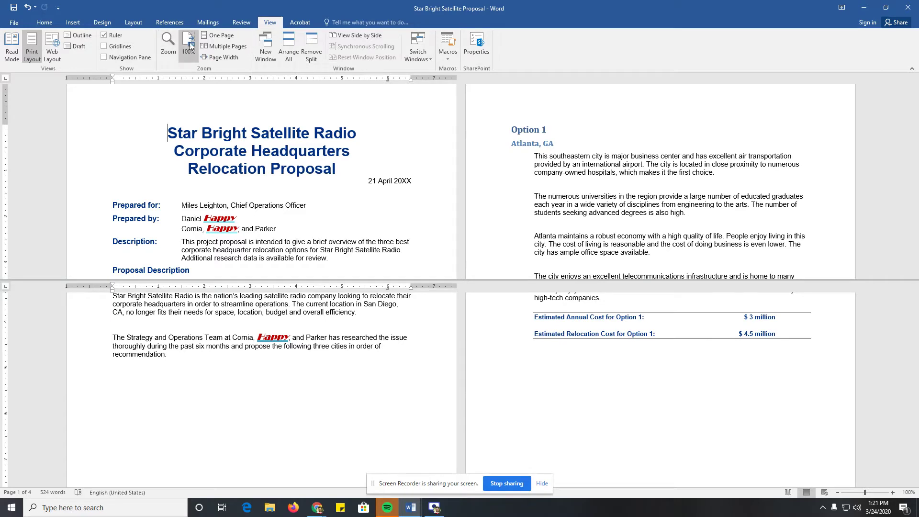
Set the top pane to One Page at 37%, then both panes to Page Width.
{"action": "left_click", "coordinate": [215, 35]}
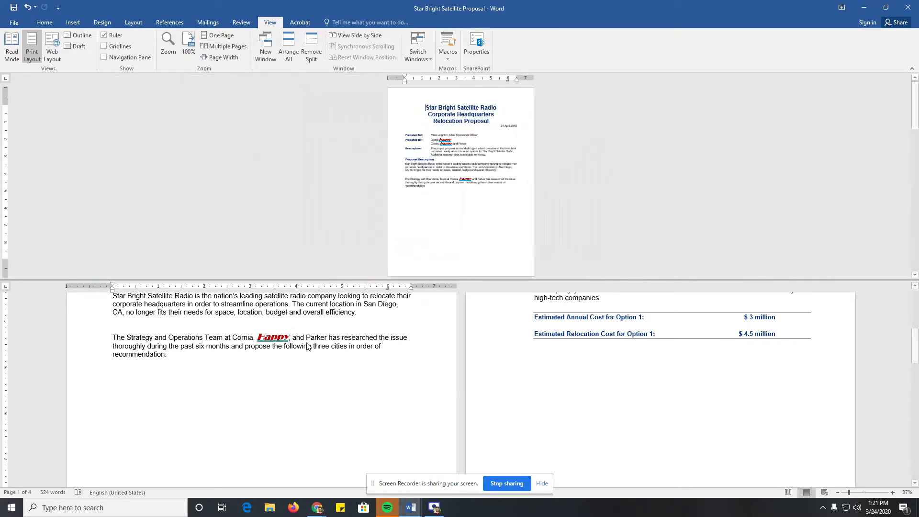
{"action": "left_click", "coordinate": [383, 105]}
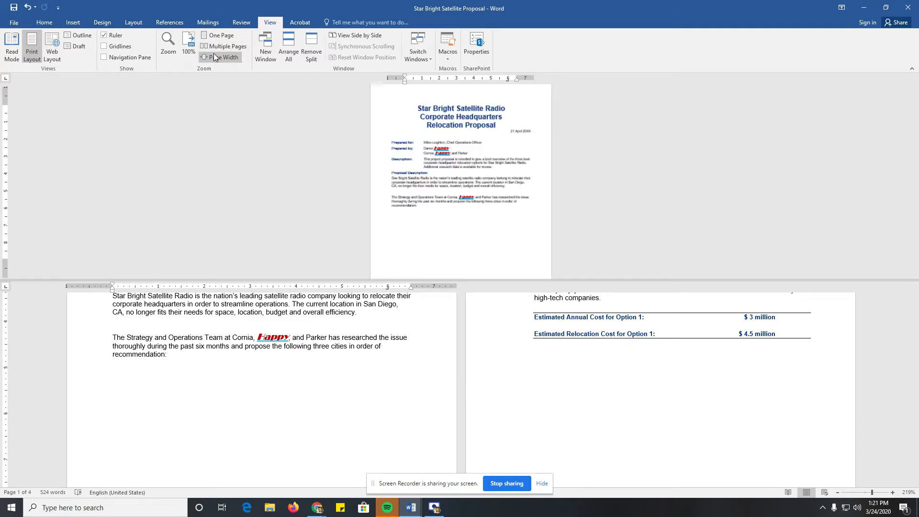
{"action": "left_click", "coordinate": [221, 57]}
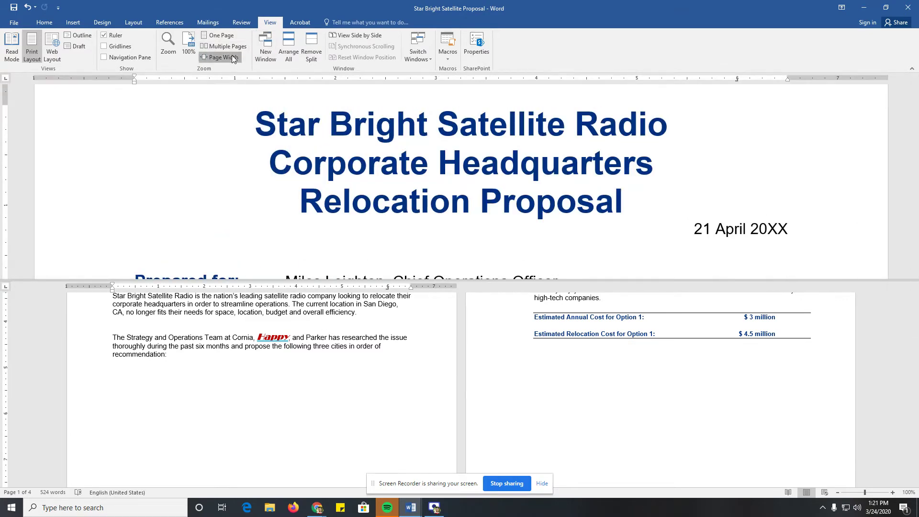
{"action": "left_click", "coordinate": [232, 56]}
Enlarge the top pane, remove the split, and place the cursor after 'research'.
{"action": "scroll", "coordinate": [345, 226], "scroll_direction": "down", "scroll_amount": 5}
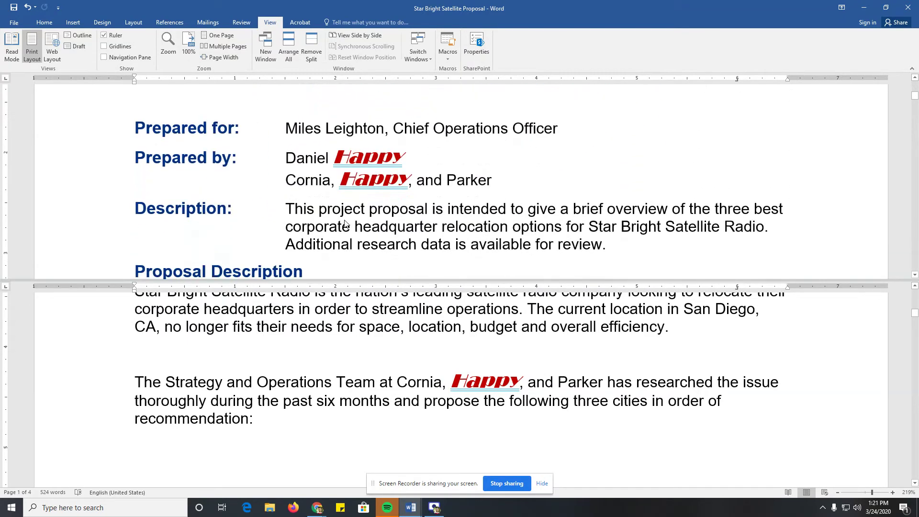
{"action": "scroll", "coordinate": [382, 348], "scroll_direction": "down", "scroll_amount": 4}
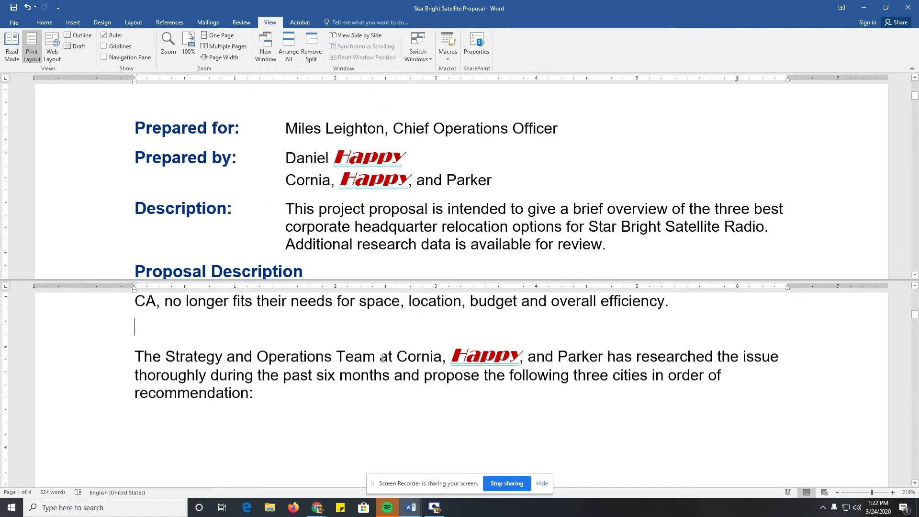
{"action": "scroll", "coordinate": [382, 362], "scroll_direction": "down", "scroll_amount": 12}
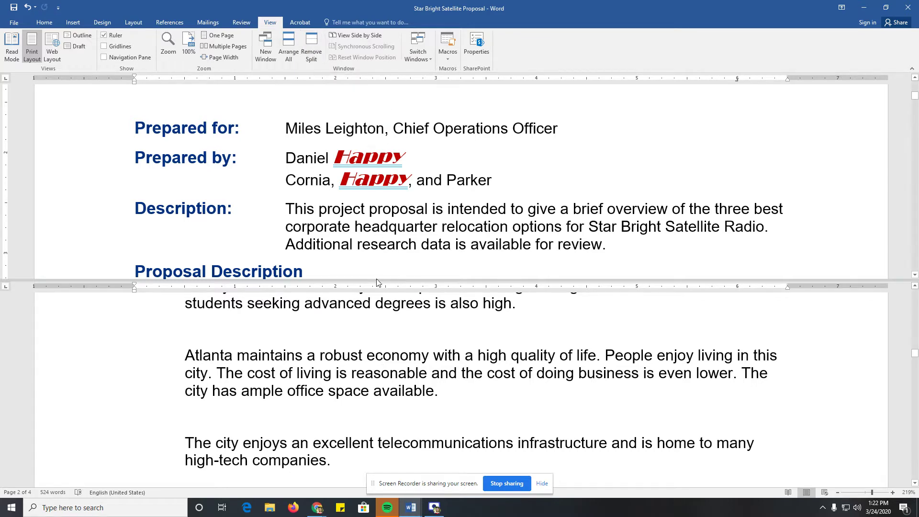
{"action": "mouse_move", "coordinate": [376, 279]}
{"action": "left_mouse_down"}
{"action": "mouse_move", "coordinate": [379, 317]}
{"action": "mouse_move", "coordinate": [377, 249]}
{"action": "mouse_move", "coordinate": [378, 269]}
{"action": "left_mouse_up"}
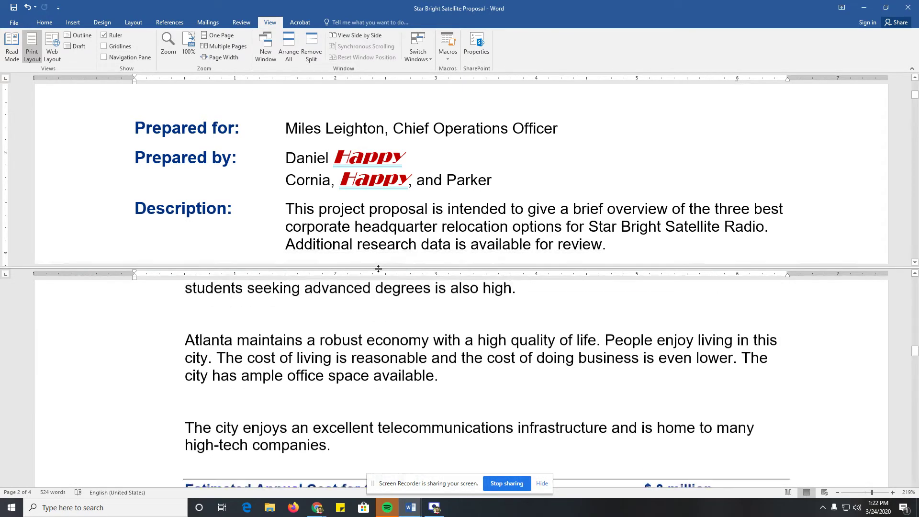
{"action": "left_click", "coordinate": [311, 51]}
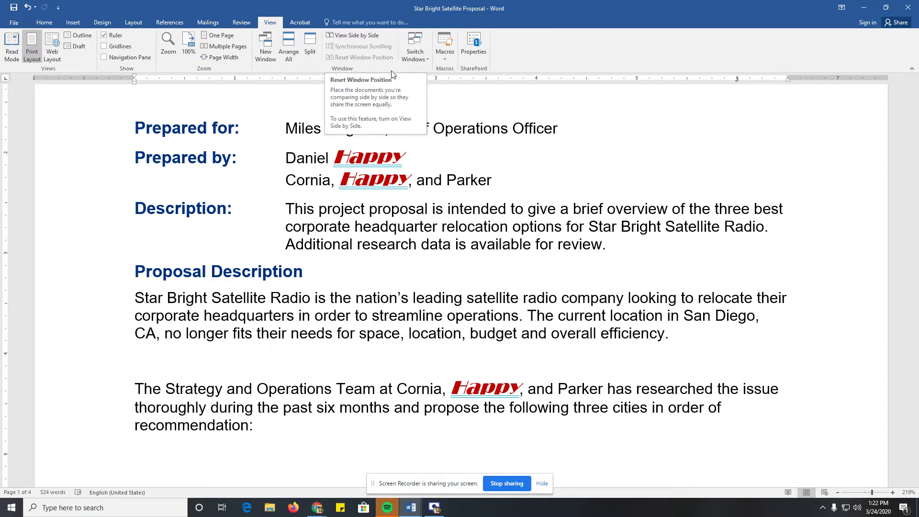
{"action": "left_click", "coordinate": [415, 245]}
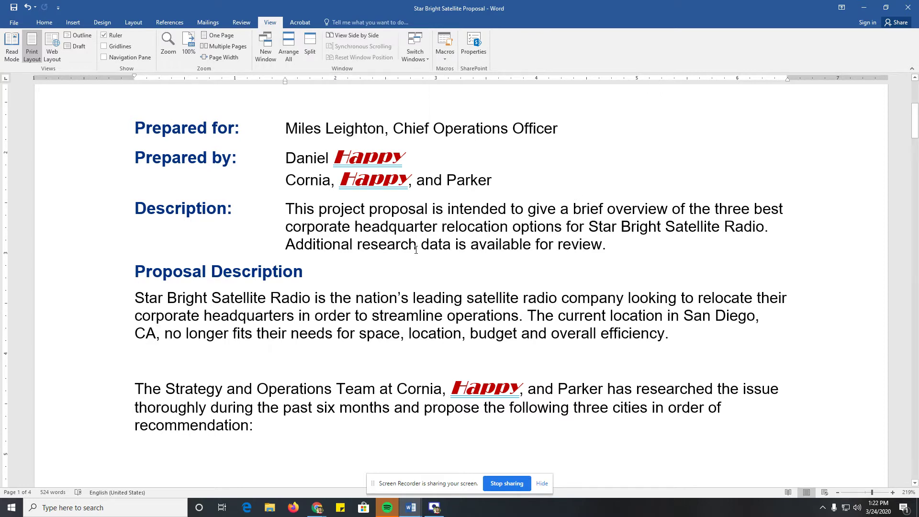
Move between the start and end of the title line using Home and End.
{"action": "scroll", "coordinate": [415, 249], "scroll_direction": "up", "scroll_amount": 5}
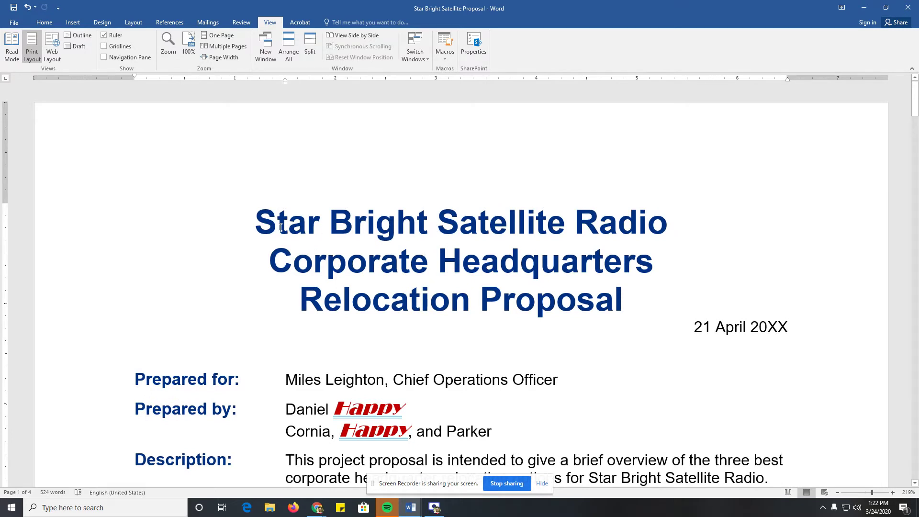
{"action": "left_click", "coordinate": [253, 222]}
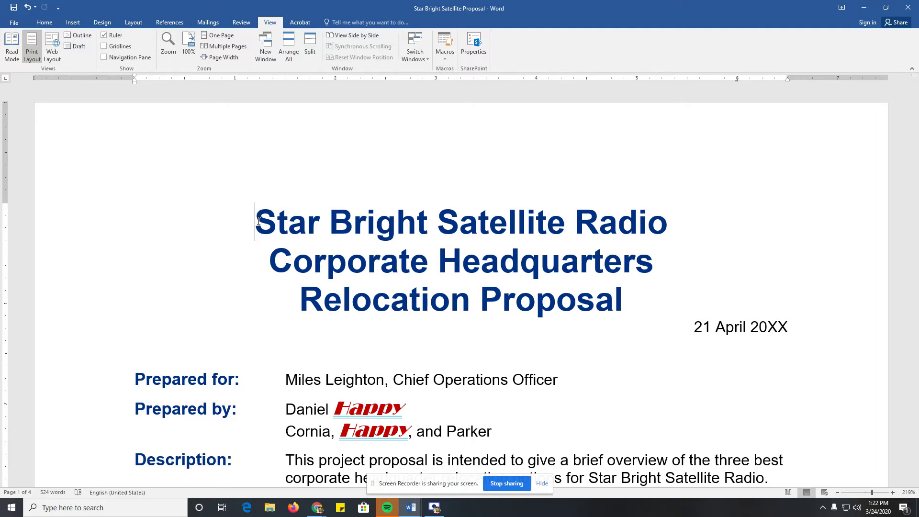
{"action": "key", "text": "End"}
{"action": "left_click", "coordinate": [255, 218]}
{"action": "key", "text": "End"}
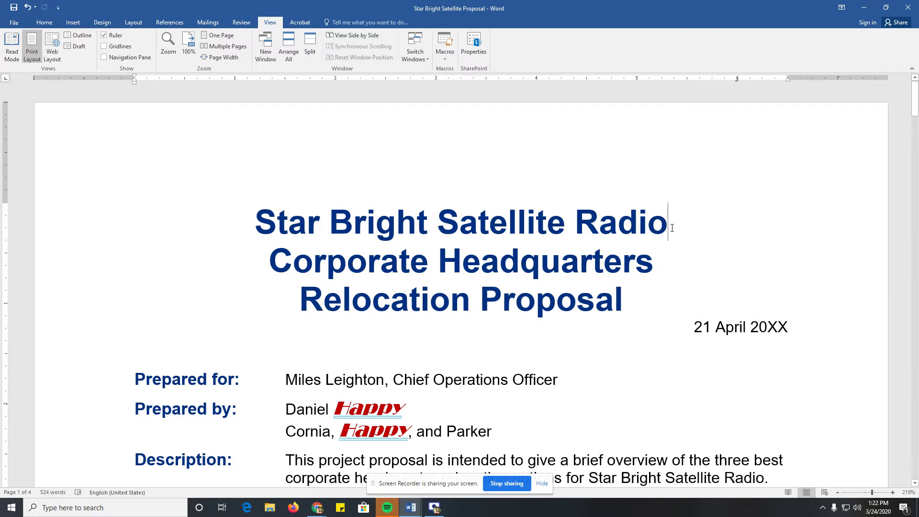
{"action": "key", "text": "Home"}
{"action": "key", "text": "Home"}
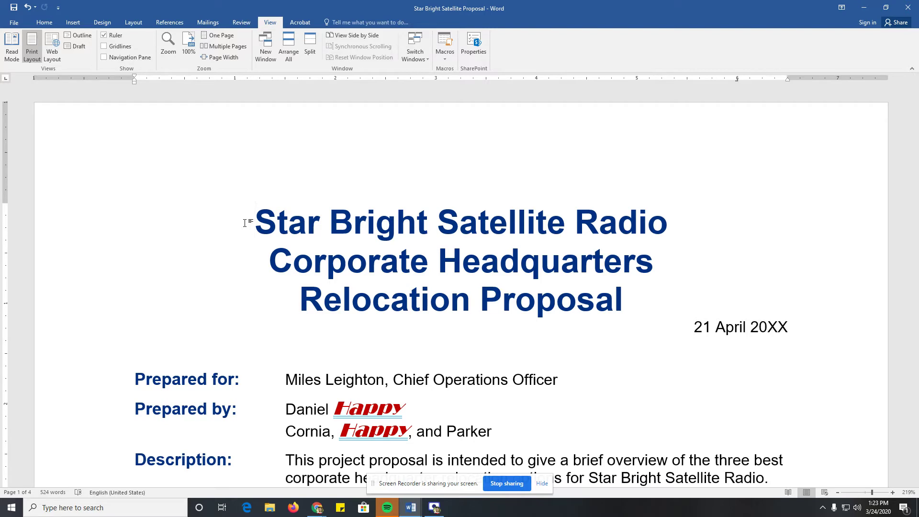
Page Down to Option 1 on page 2, then Page Up back to the document start.
{"action": "key", "text": "Page_Down"}
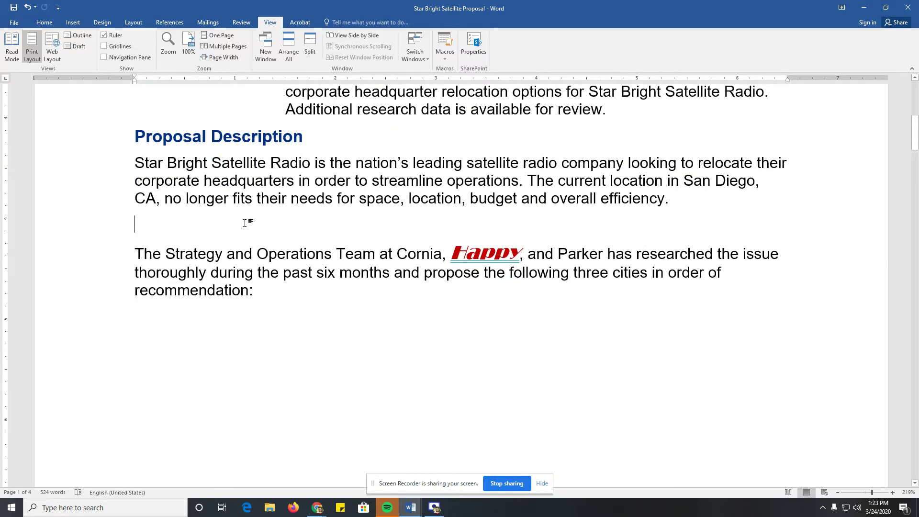
{"action": "key", "text": "Page_Down"}
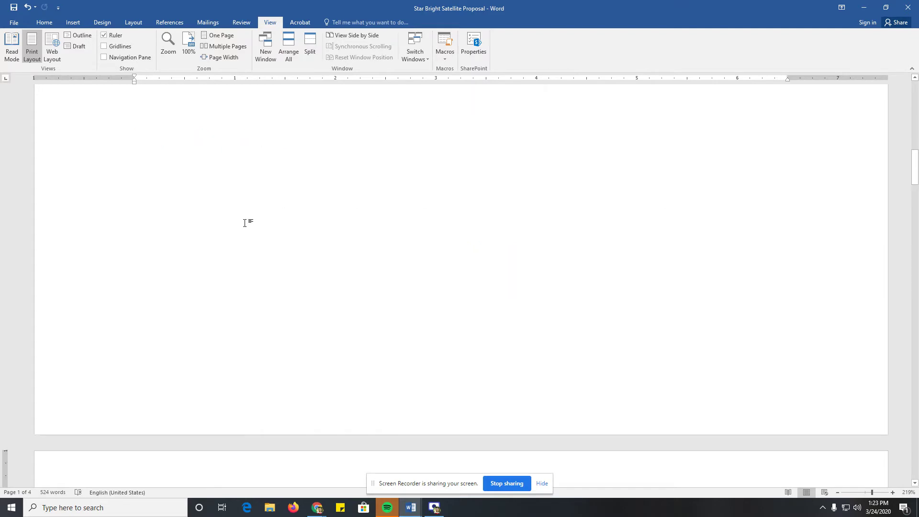
{"action": "key", "text": "Page_Down"}
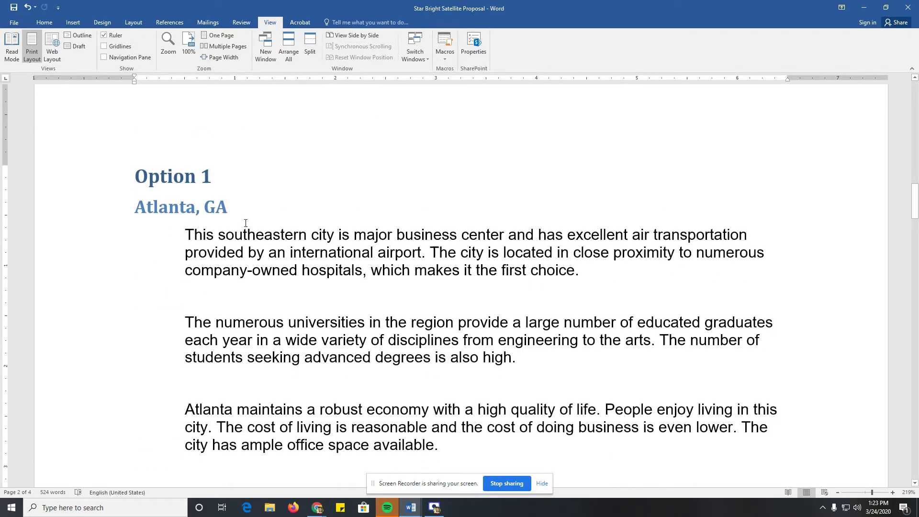
{"action": "key", "text": "Page_Up"}
{"action": "key", "text": "Page_Up"}
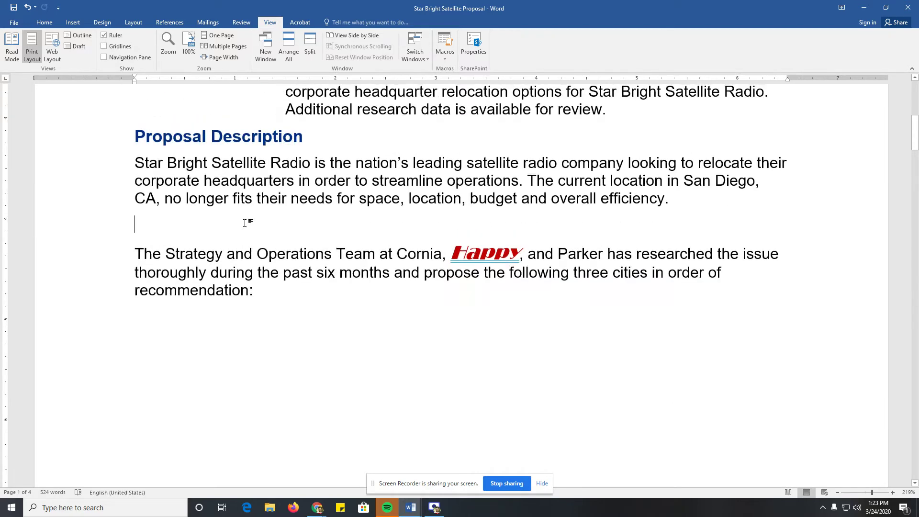
{"action": "key", "text": "Page_Up"}
{"action": "key", "text": "Page_Up"}
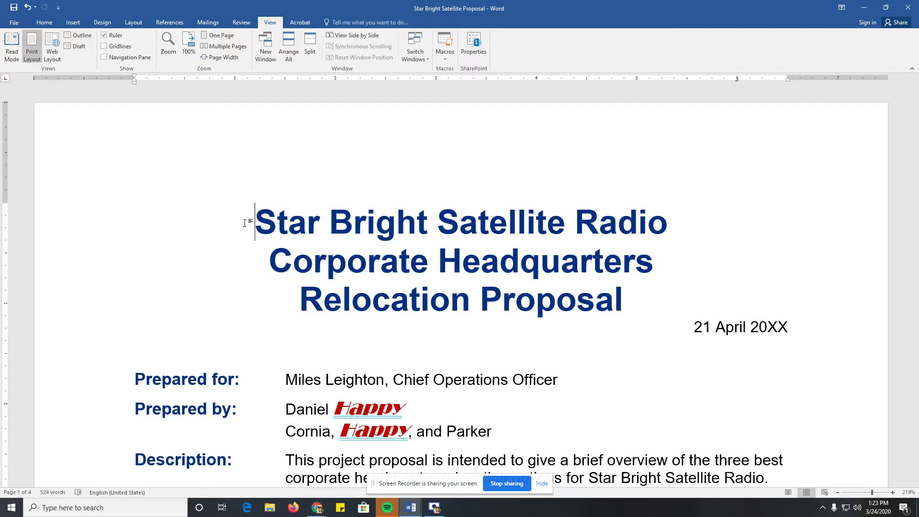
Dismiss the 'No results found' messages and place the cursor before the title's first word.
{"action": "key", "text": "shift+F4"}
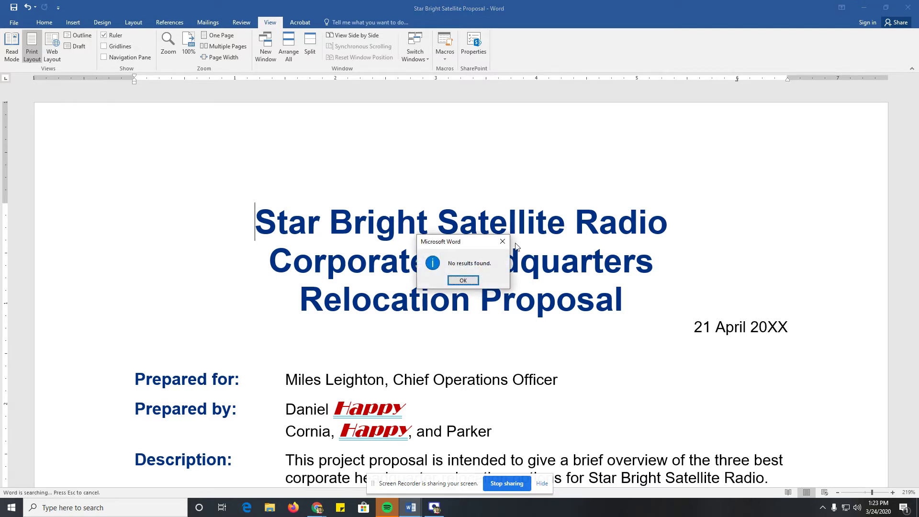
{"action": "key", "text": "Return"}
{"action": "left_click", "coordinate": [464, 279]}
{"action": "left_click", "coordinate": [264, 215]}
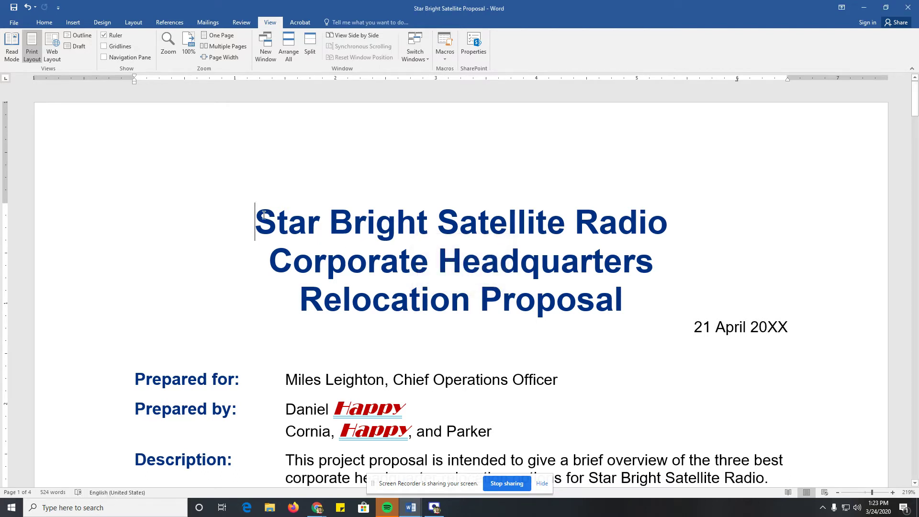
{"action": "key", "text": "shift+F4"}
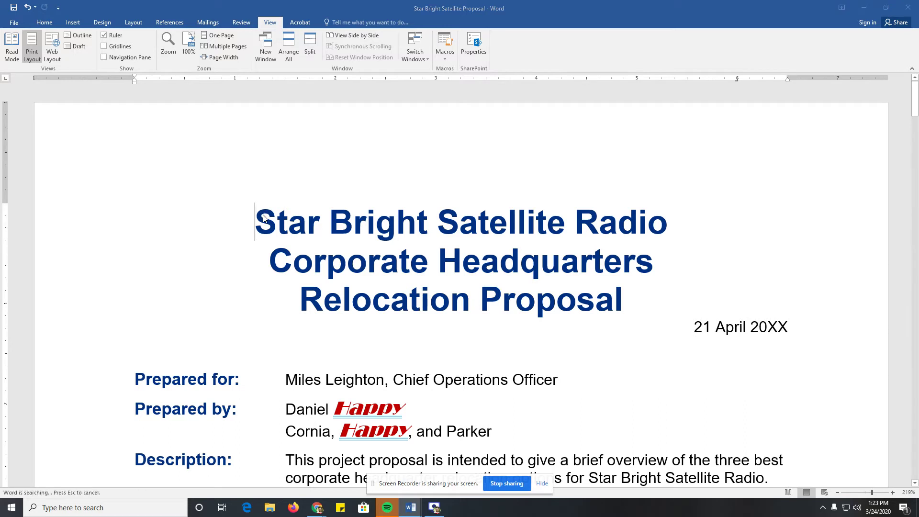
{"action": "left_click", "coordinate": [463, 280]}
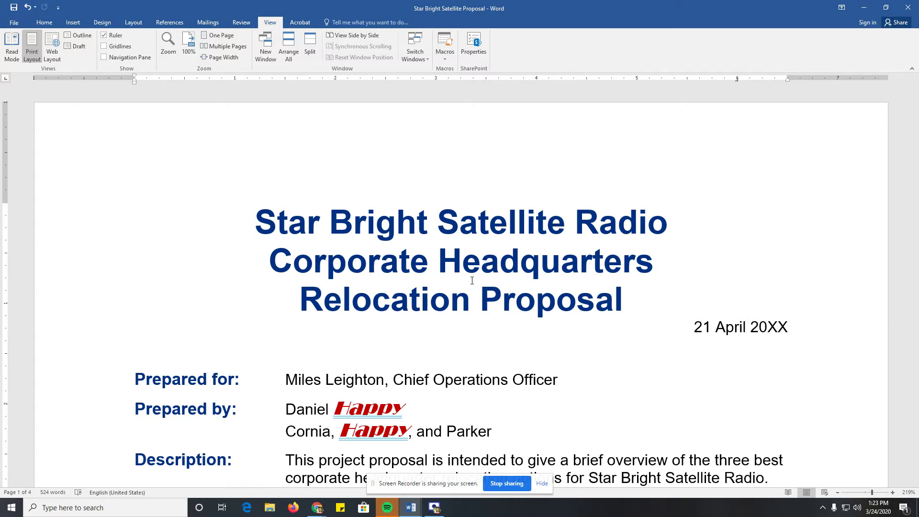
Jump to the document end at the Option 3 costs, back to the start, then end again.
{"action": "key", "text": "ctrl+End"}
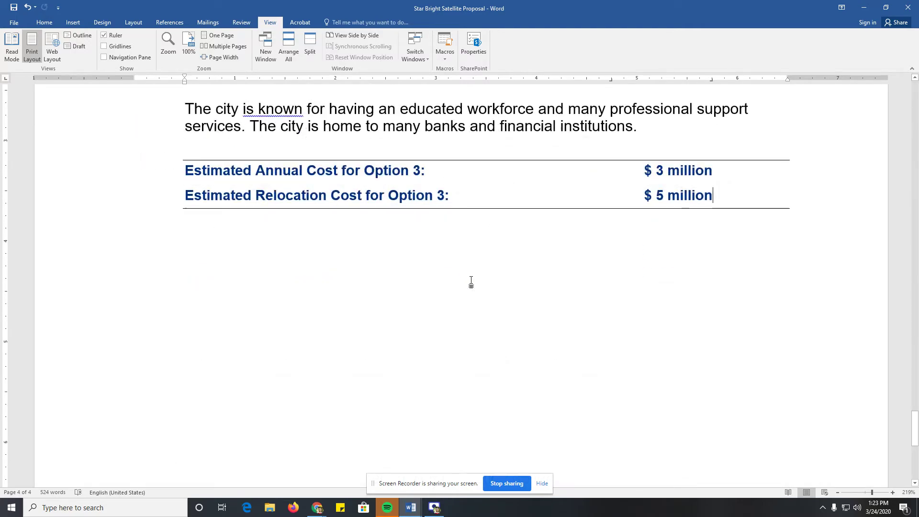
{"action": "key", "text": "ctrl+Home"}
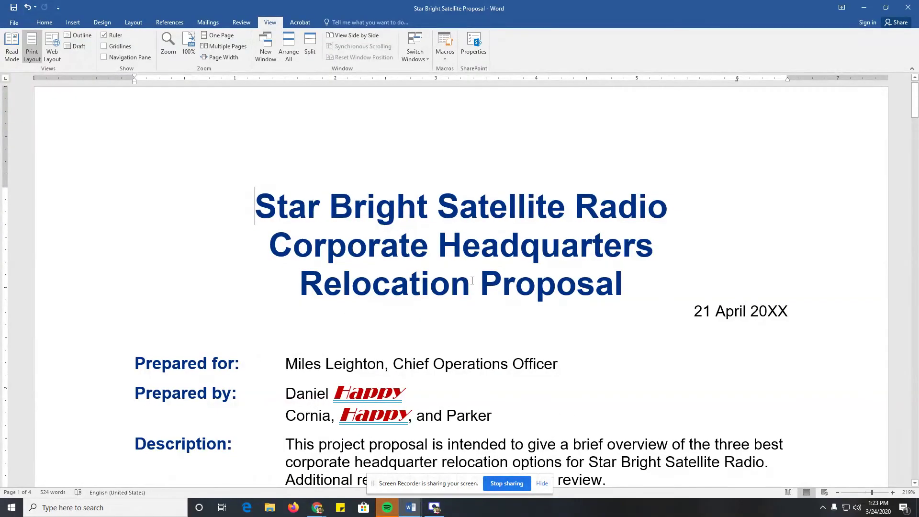
{"action": "key", "text": "ctrl+End"}
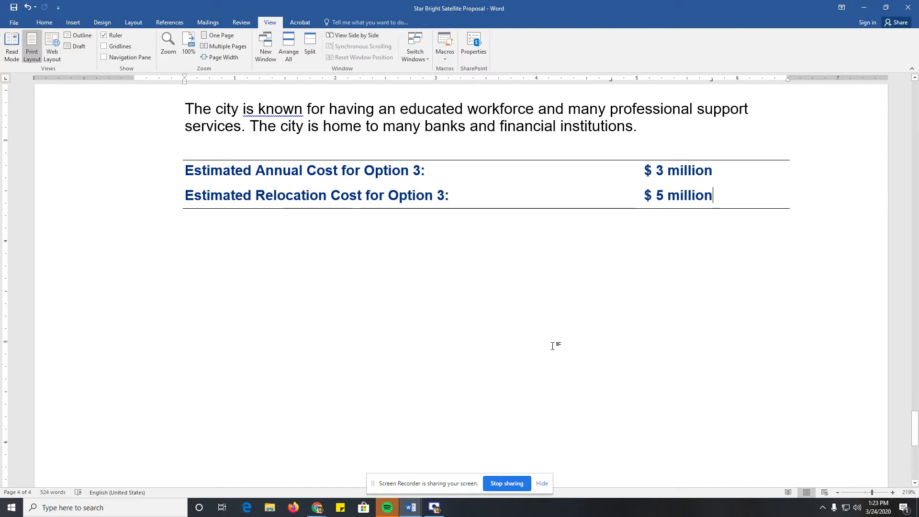
Select southeastern, center, proximity and universities together, bold them, then remove the bold.
{"action": "scroll", "coordinate": [553, 346], "scroll_direction": "up", "scroll_amount": 10}
{"action": "scroll", "coordinate": [553, 346], "scroll_direction": "up", "scroll_amount": 15}
{"action": "scroll", "coordinate": [388, 276], "scroll_direction": "up", "scroll_amount": 6}
{"action": "scroll", "coordinate": [335, 191], "scroll_direction": "down", "scroll_amount": 5}
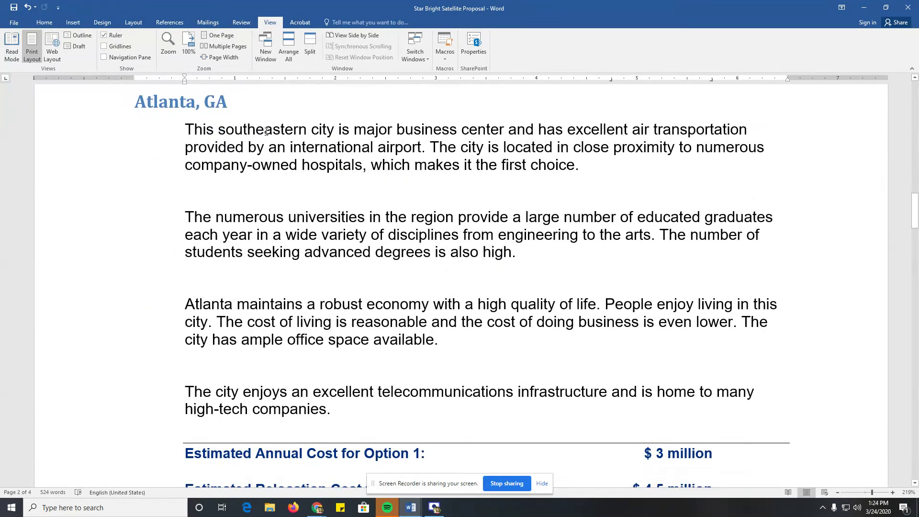
{"action": "double_click", "coordinate": [266, 131]}
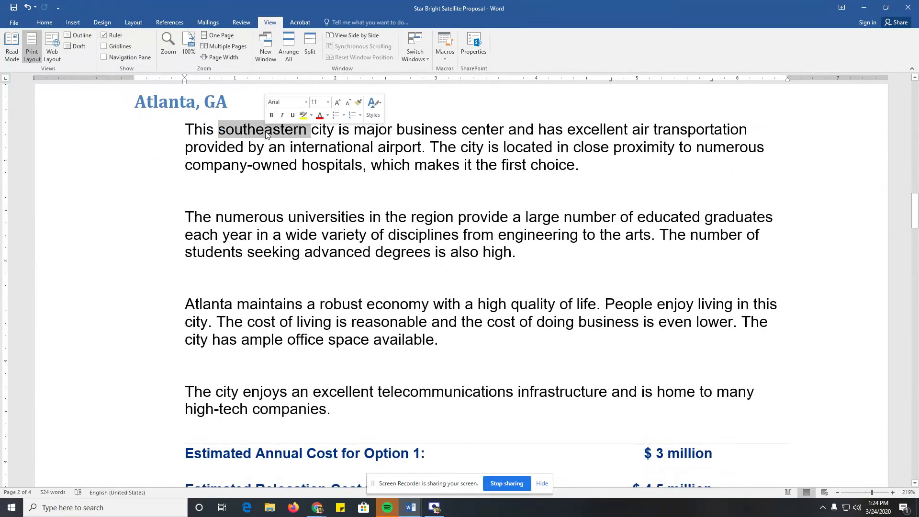
{"action": "double_click", "coordinate": [478, 134], "text": "ctrl"}
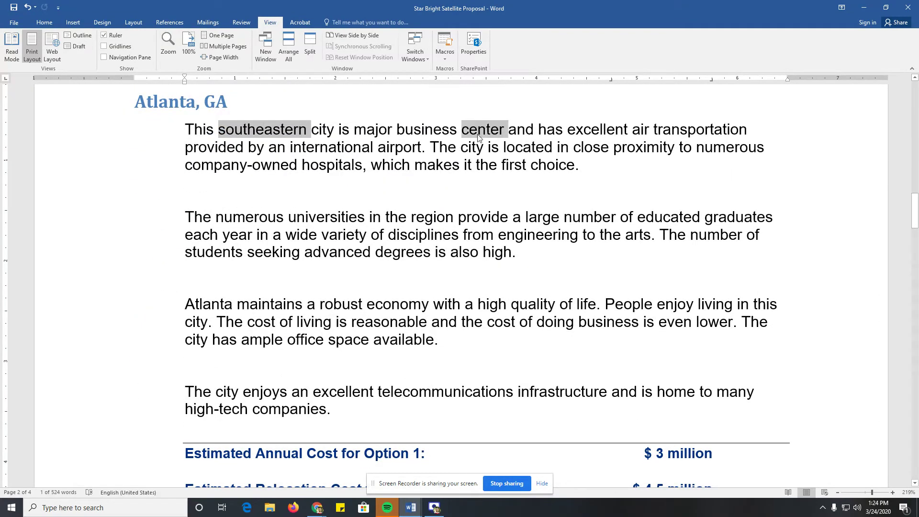
{"action": "double_click", "coordinate": [631, 148], "text": "ctrl"}
{"action": "double_click", "coordinate": [327, 218], "text": "ctrl"}
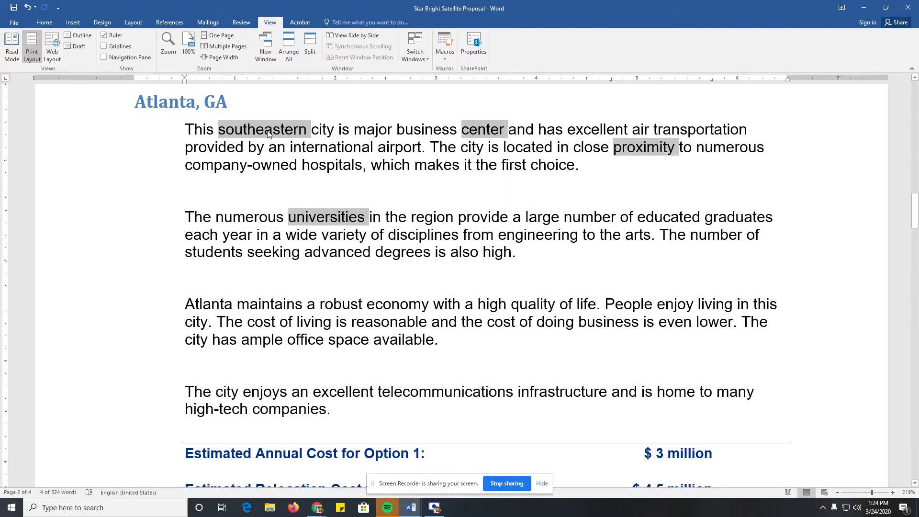
{"action": "left_click", "coordinate": [41, 23]}
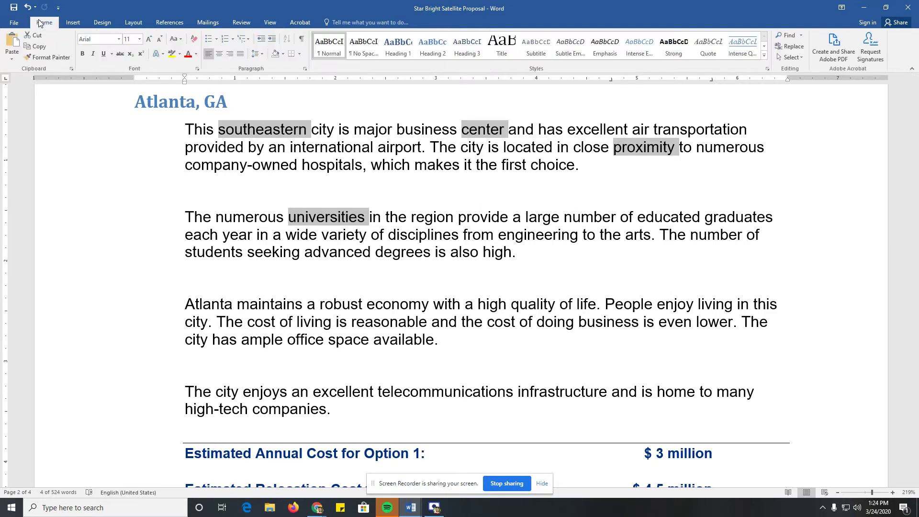
{"action": "left_click", "coordinate": [84, 54]}
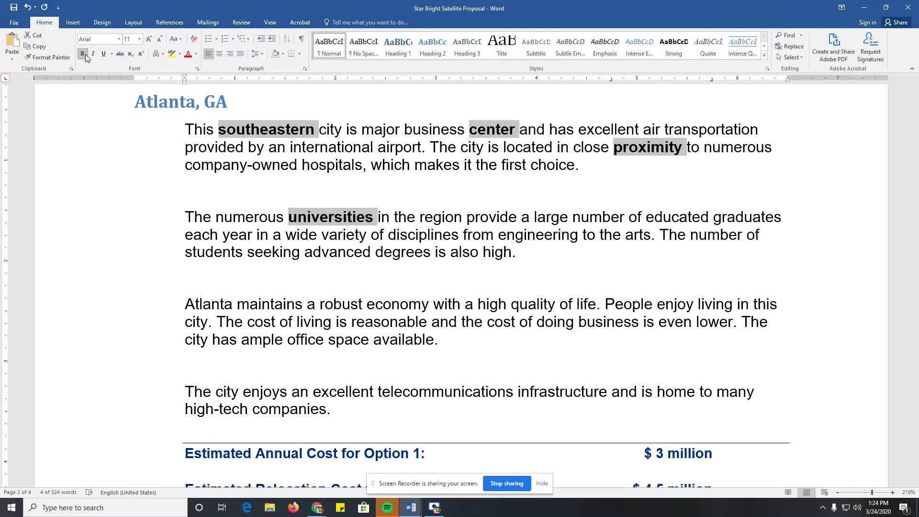
{"action": "left_click", "coordinate": [85, 53]}
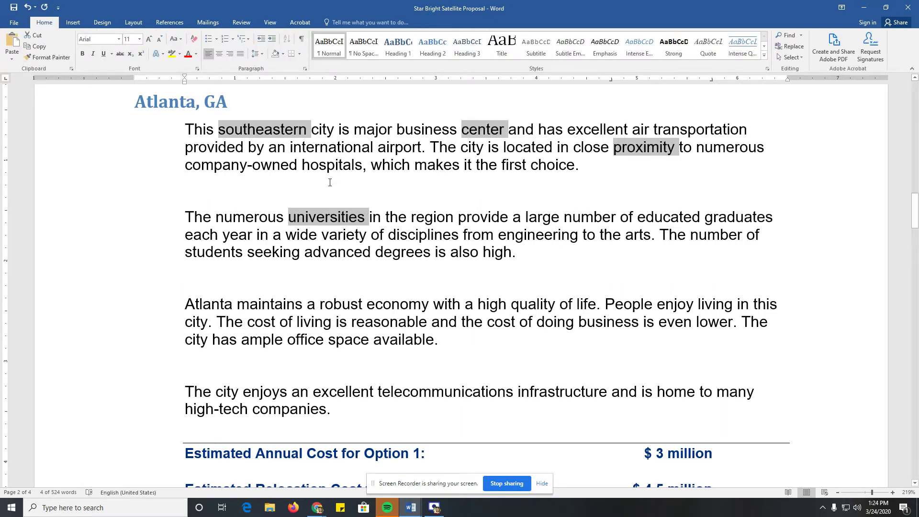
Reselect universities, located and proximity, then drag-select the first Atlanta paragraph from 'This' to 'located'.
{"action": "left_click", "coordinate": [346, 219]}
{"action": "double_click", "coordinate": [346, 219]}
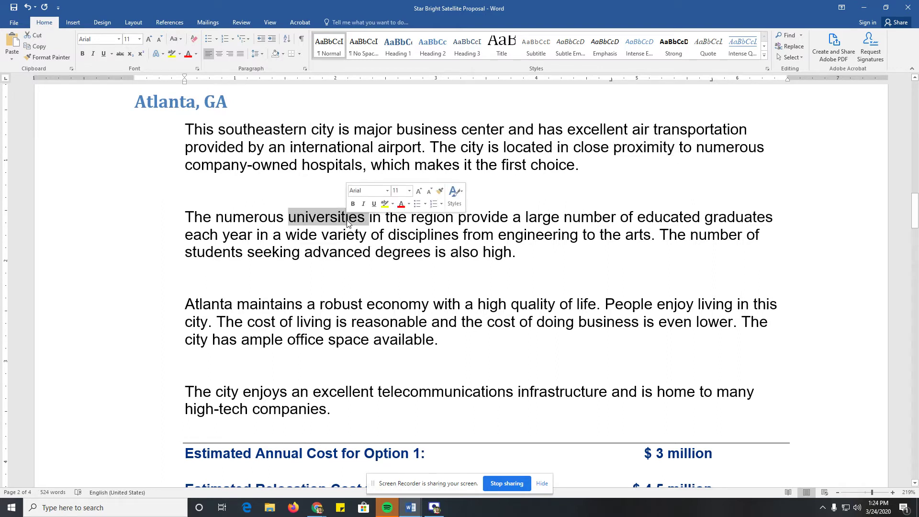
{"action": "double_click", "coordinate": [521, 149], "text": "ctrl"}
{"action": "double_click", "coordinate": [645, 148], "text": "ctrl"}
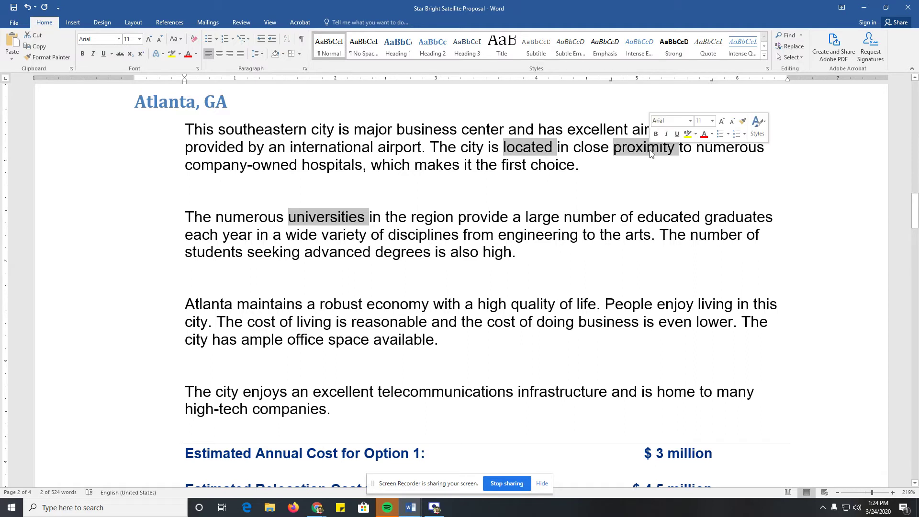
{"action": "left_click", "coordinate": [650, 161]}
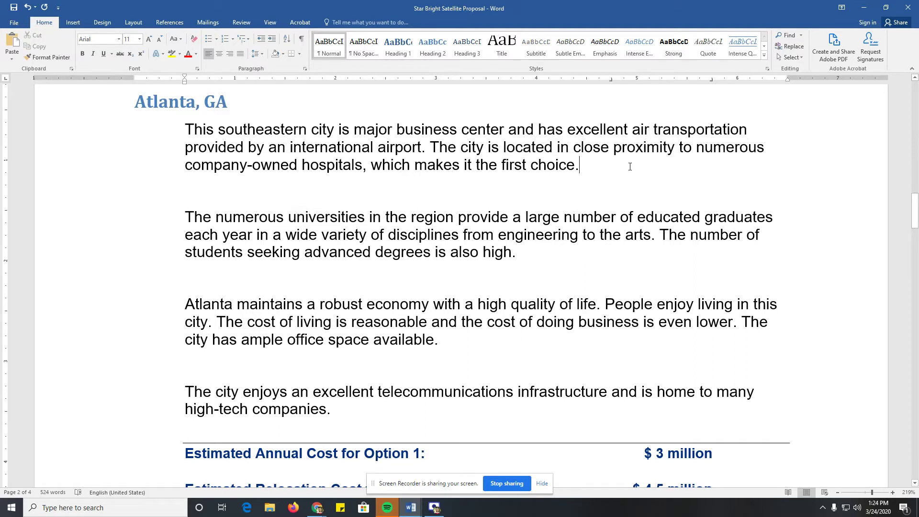
{"action": "left_click_drag", "start_coordinate": [185, 130], "coordinate": [555, 147]}
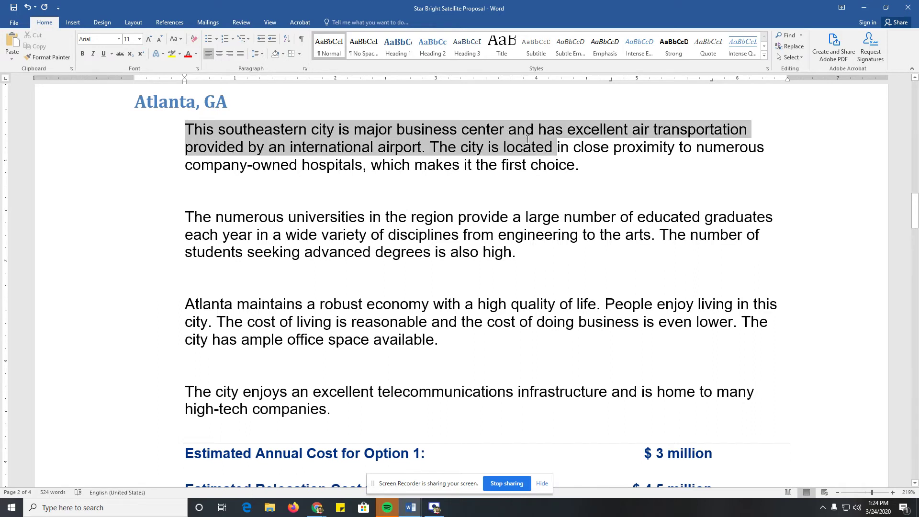
{"action": "left_click", "coordinate": [512, 164]}
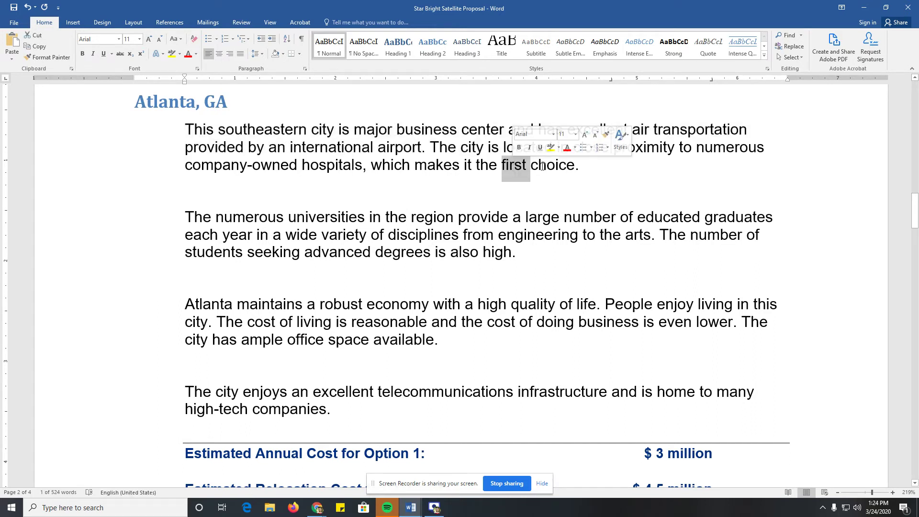
{"action": "double_click", "coordinate": [557, 166]}
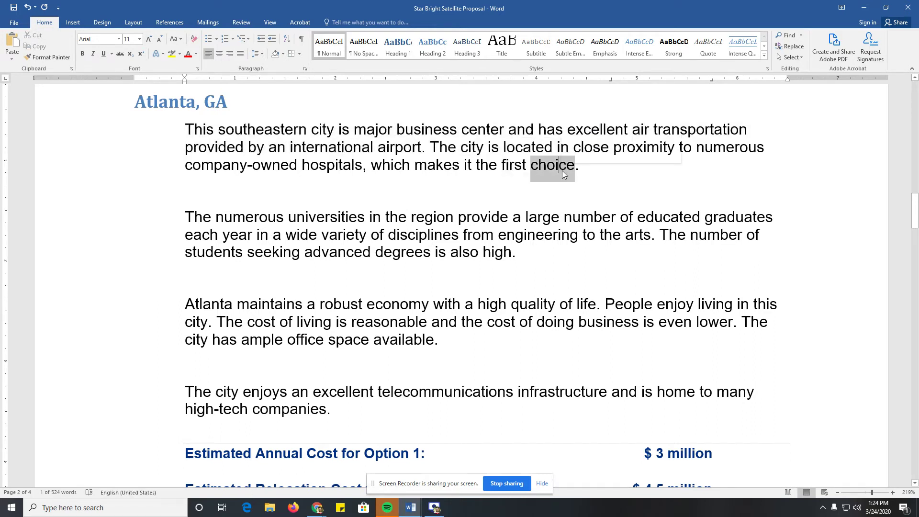
{"action": "double_click", "coordinate": [570, 222]}
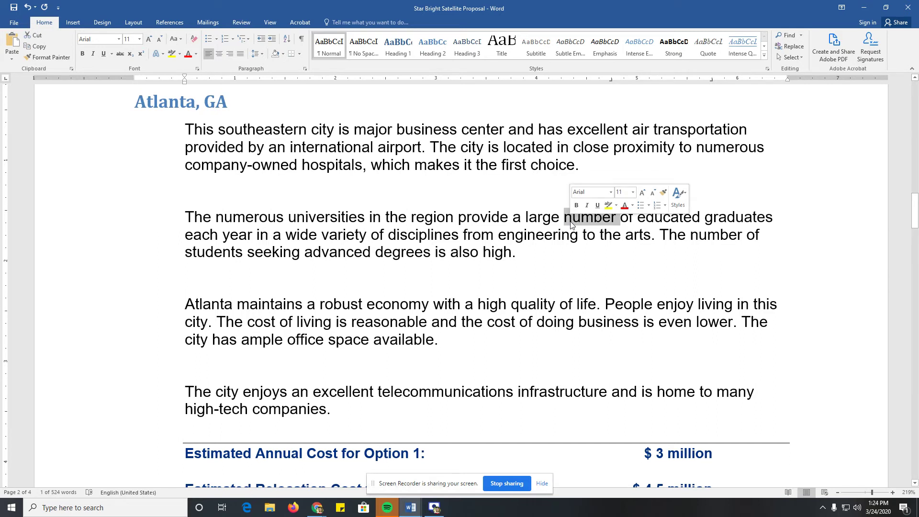
{"action": "triple_click", "coordinate": [516, 237]}
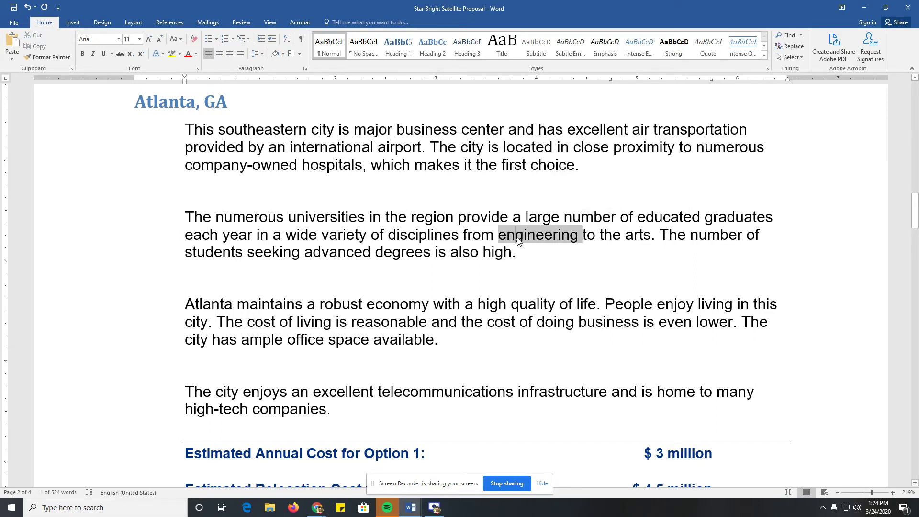
{"action": "triple_click", "coordinate": [399, 168]}
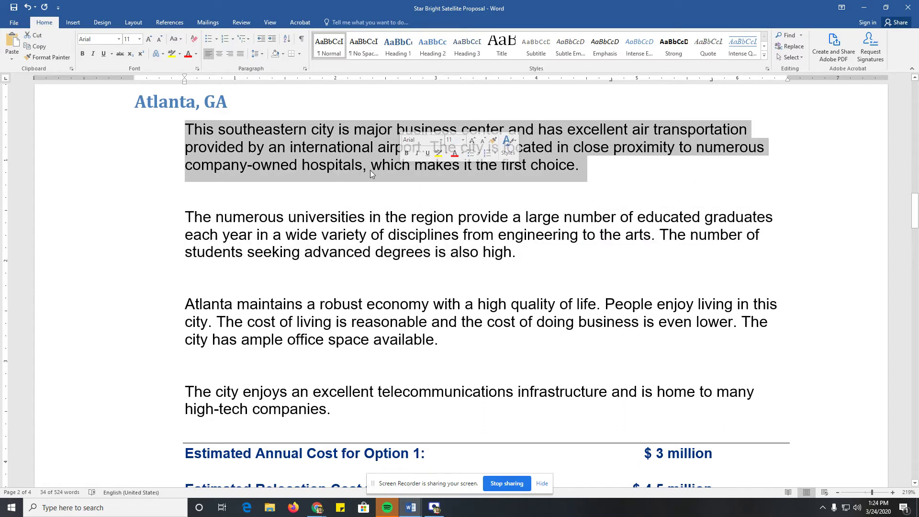
{"action": "left_click", "coordinate": [23, 222]}
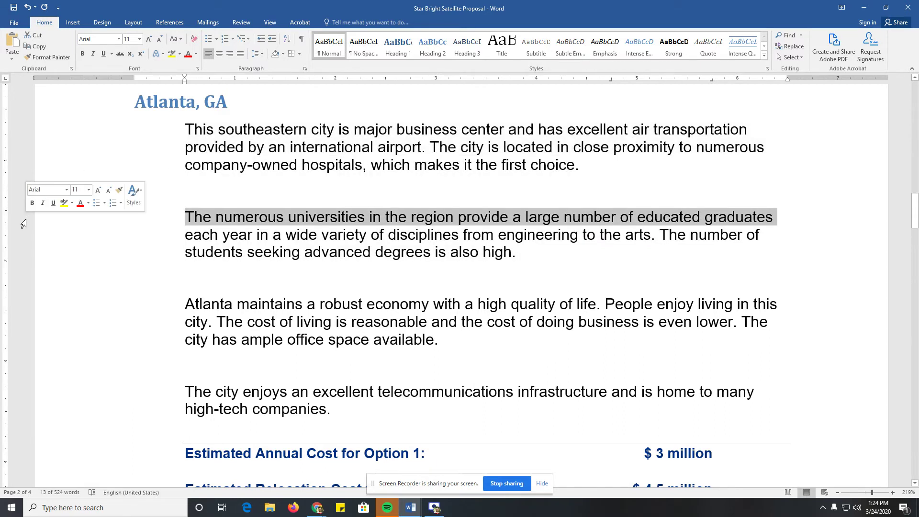
{"action": "left_click", "coordinate": [23, 320]}
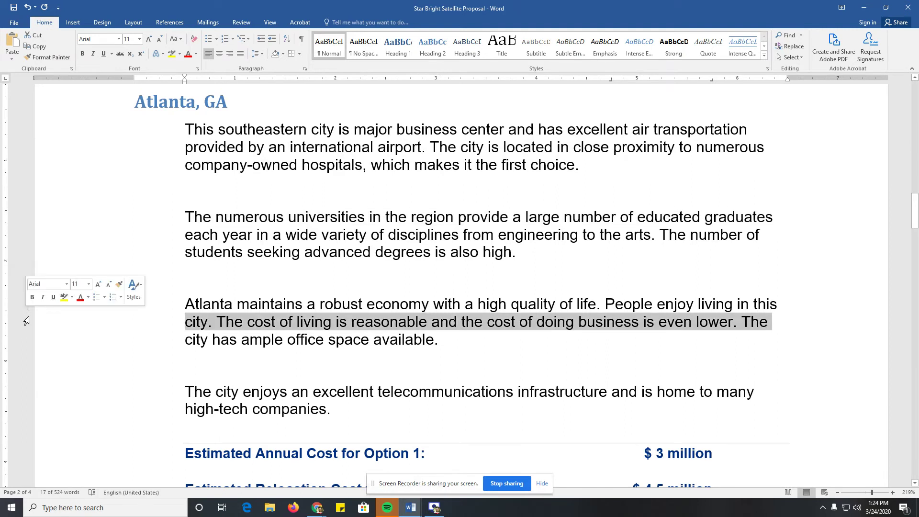
{"action": "left_click_drag", "start_coordinate": [22, 321], "coordinate": [25, 244]}
{"action": "left_click", "coordinate": [25, 242]}
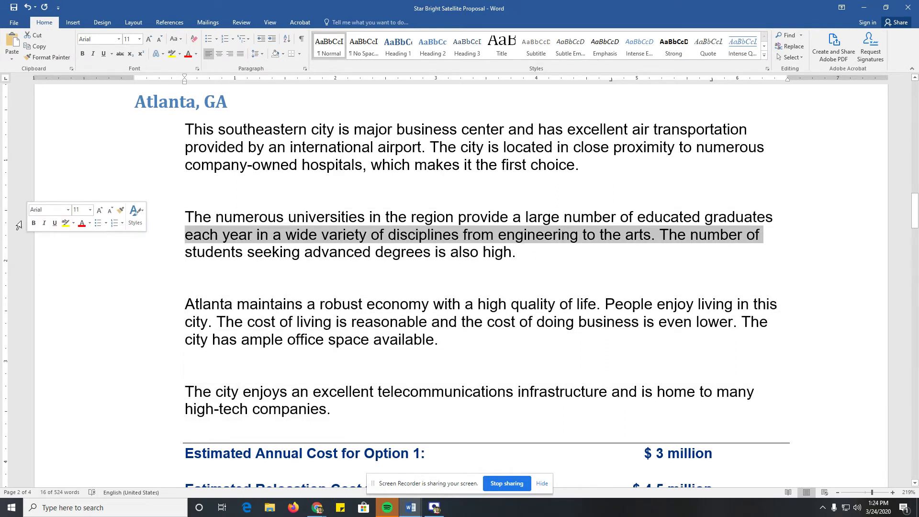
{"action": "left_click", "coordinate": [21, 194]}
{"action": "left_click_drag", "start_coordinate": [187, 216], "coordinate": [450, 252]}
{"action": "double_click", "coordinate": [27, 132]}
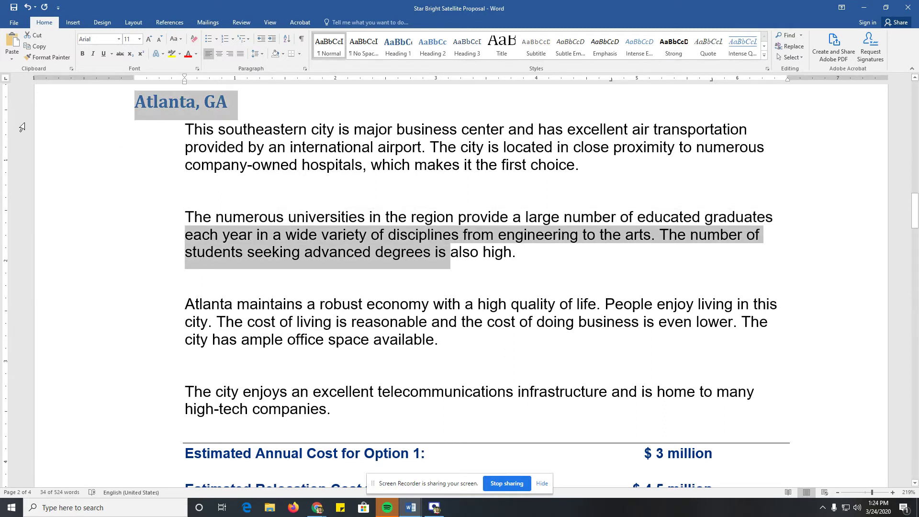
{"action": "left_click", "coordinate": [24, 166]}
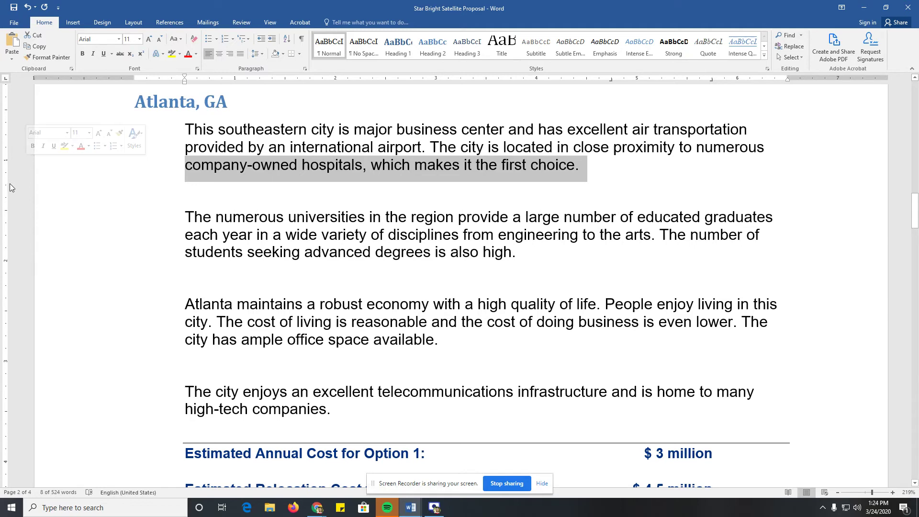
{"action": "left_click", "coordinate": [196, 218]}
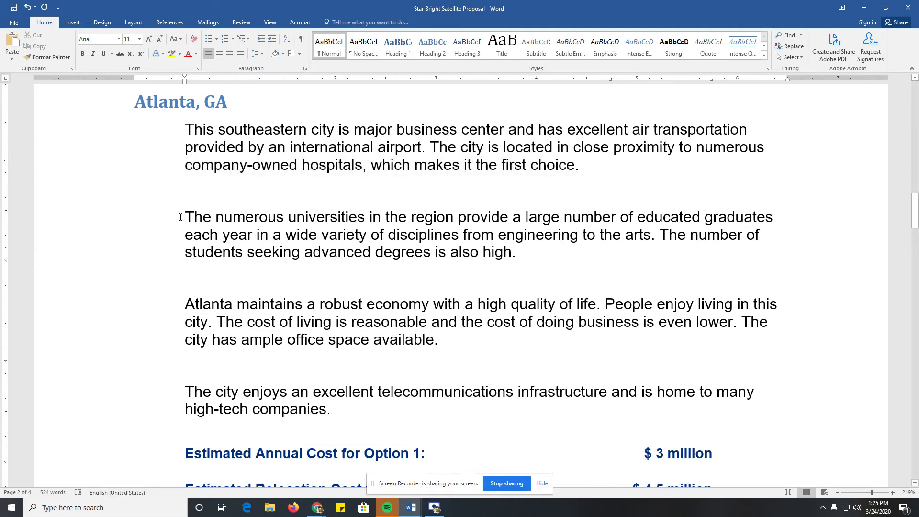
{"action": "key", "text": "ctrl+a"}
{"action": "left_click", "coordinate": [214, 219]}
{"action": "left_click", "coordinate": [200, 217], "text": "ctrl"}
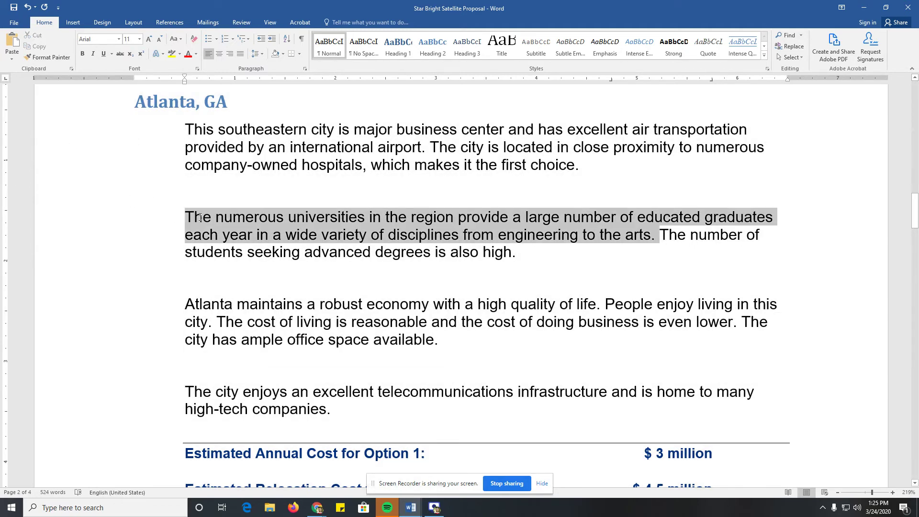
{"action": "left_click", "coordinate": [286, 218]}
{"action": "left_click", "coordinate": [299, 219], "text": "ctrl"}
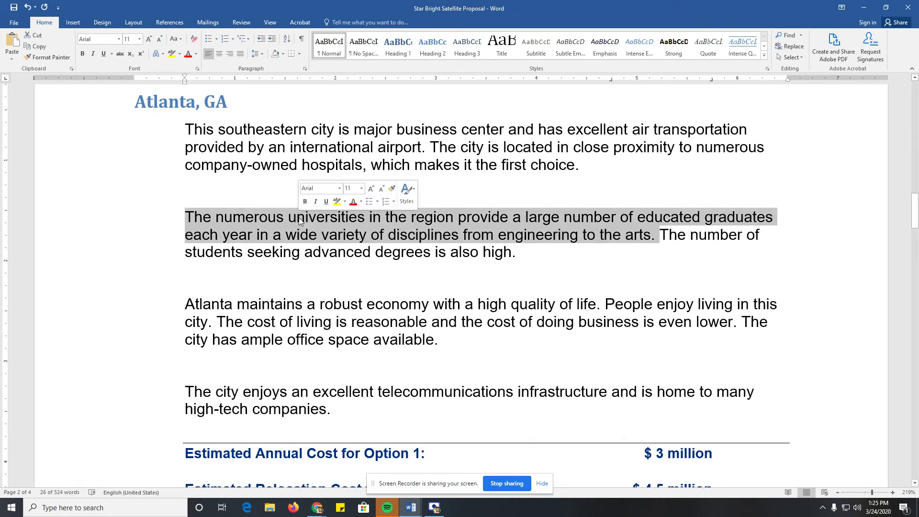
{"action": "left_click", "coordinate": [410, 220]}
{"action": "left_click", "coordinate": [404, 219], "text": "ctrl"}
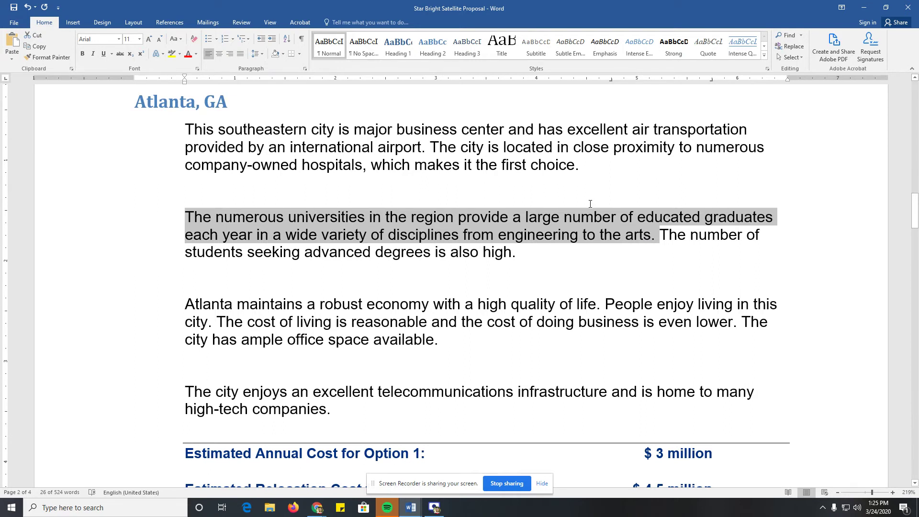
{"action": "triple_click", "coordinate": [27, 229]}
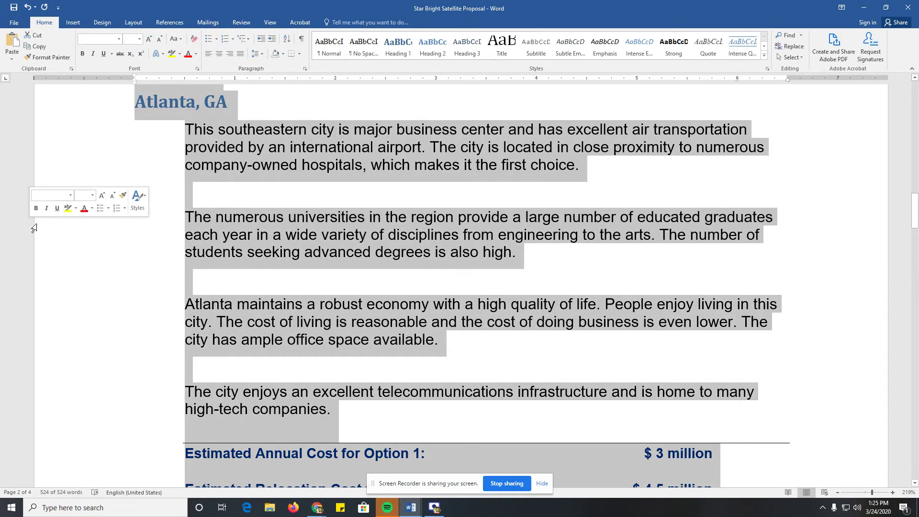
{"action": "left_click", "coordinate": [187, 213]}
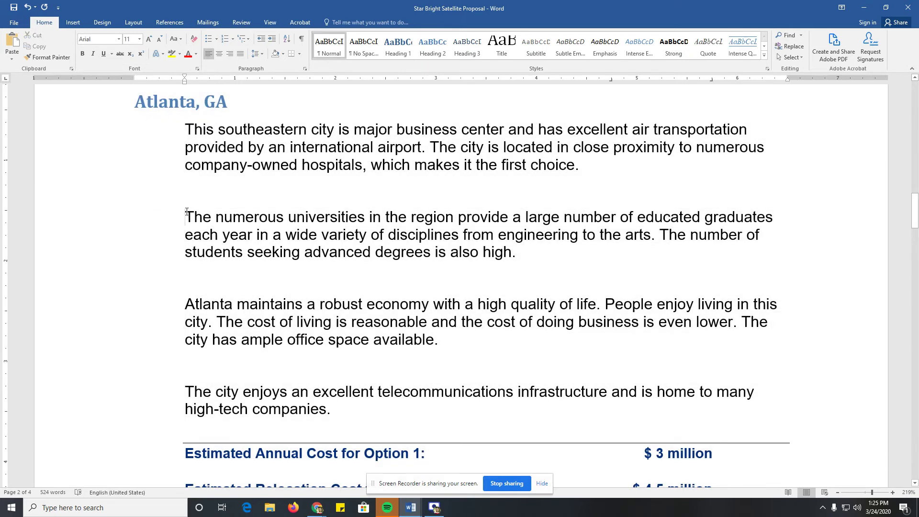
Extend and shrink the selection character by character, then word by word, and collapse it.
{"action": "key", "text": "shift+Right"}
{"action": "key", "text": "shift+Right"}
{"action": "key", "text": "shift+Right"}
{"action": "key", "text": "shift+Right"}
{"action": "key", "text": "shift+Right"}
{"action": "key", "text": "shift+Right"}
{"action": "key", "text": "shift+Right"}
{"action": "key", "text": "shift+Right"}
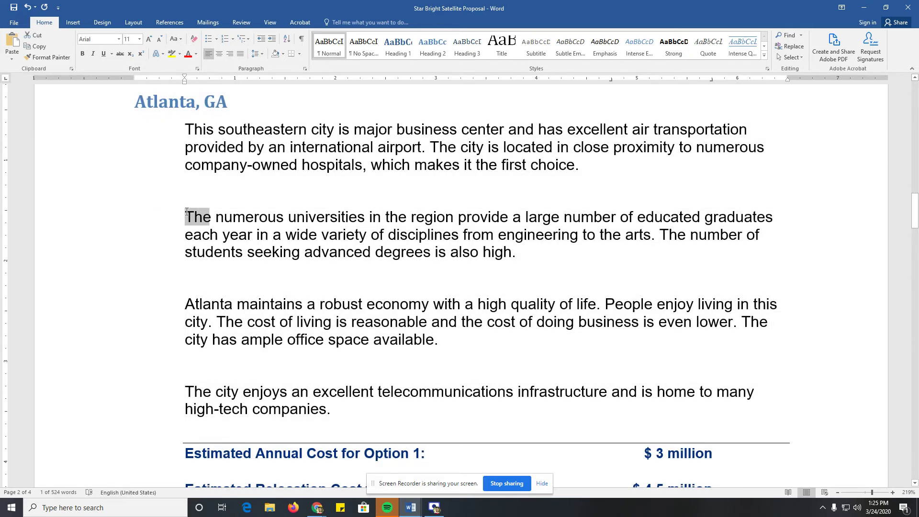
{"action": "key", "text": "shift+Right"}
{"action": "key", "text": "shift+Right"}
{"action": "key", "text": "shift+Right"}
{"action": "key", "text": "shift+Right"}
{"action": "key", "text": "shift+Right"}
{"action": "key", "text": "shift+Right"}
{"action": "key", "text": "shift+Right"}
{"action": "key", "text": "shift+Right"}
{"action": "key", "text": "shift+Right"}
{"action": "key", "text": "shift+Right"}
{"action": "key", "text": "shift+Right"}
{"action": "key", "text": "shift+Right"}
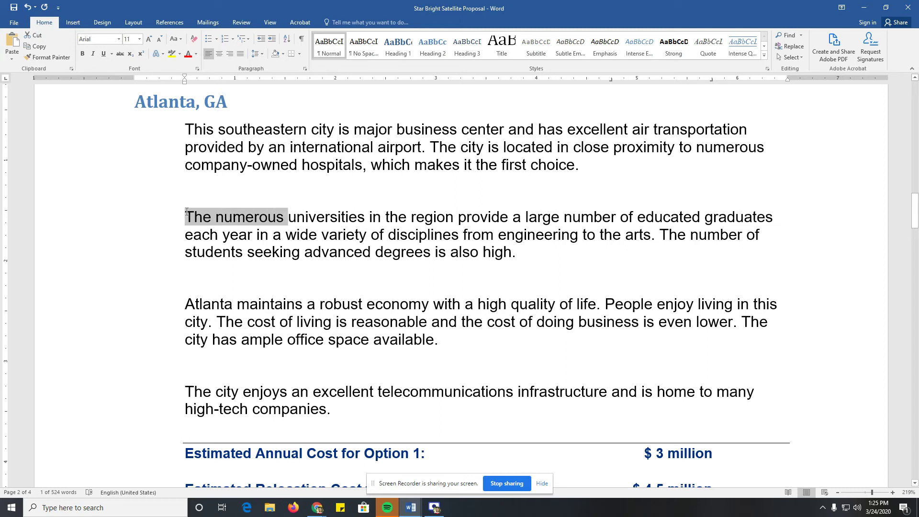
{"action": "key", "text": "shift+Right"}
{"action": "key", "text": "shift+Right"}
{"action": "key", "text": "shift+Left"}
{"action": "key", "text": "shift+Left"}
{"action": "key", "text": "shift+Left"}
{"action": "key", "text": "shift+Left"}
{"action": "key", "text": "shift+Left"}
{"action": "key", "text": "shift+Left"}
{"action": "key", "text": "shift+Left"}
{"action": "key", "text": "shift+Left"}
{"action": "key", "text": "shift+Left"}
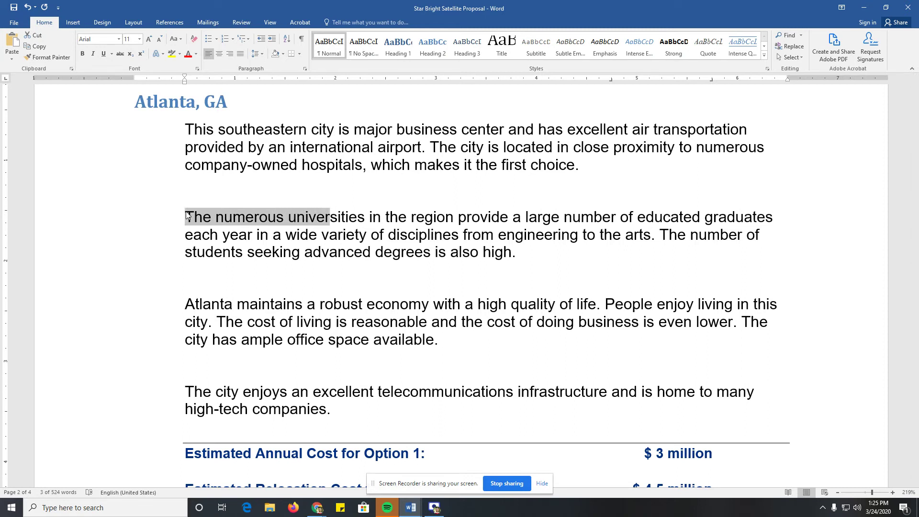
{"action": "key", "text": "shift+Left"}
{"action": "key", "text": "shift+Left"}
{"action": "key", "text": "shift+Left"}
{"action": "key", "text": "shift+Left"}
{"action": "key", "text": "shift+Left"}
{"action": "key", "text": "shift+Left"}
{"action": "key", "text": "shift+Left"}
{"action": "key", "text": "shift+Left"}
{"action": "key", "text": "shift+Left"}
{"action": "key", "text": "shift+Left"}
{"action": "key", "text": "shift+Left"}
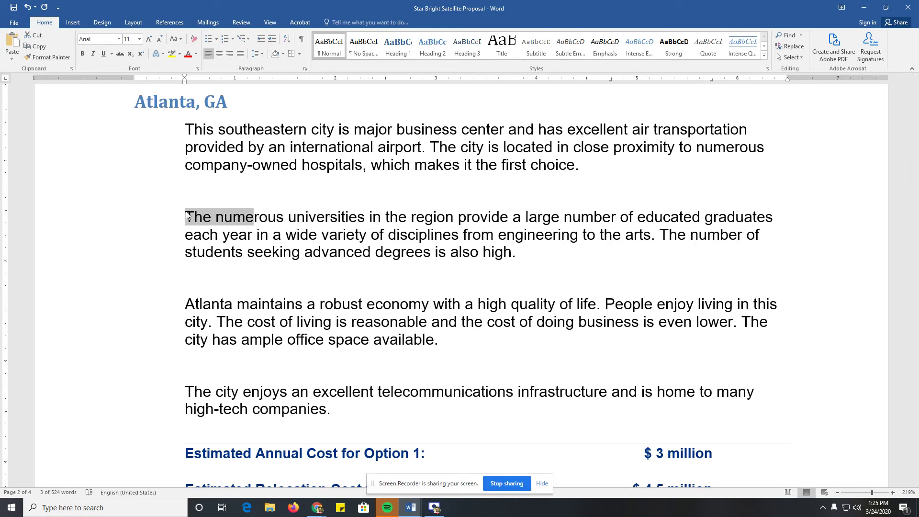
{"action": "key", "text": "shift+Left"}
{"action": "key", "text": "shift+Left"}
{"action": "key", "text": "shift+Left"}
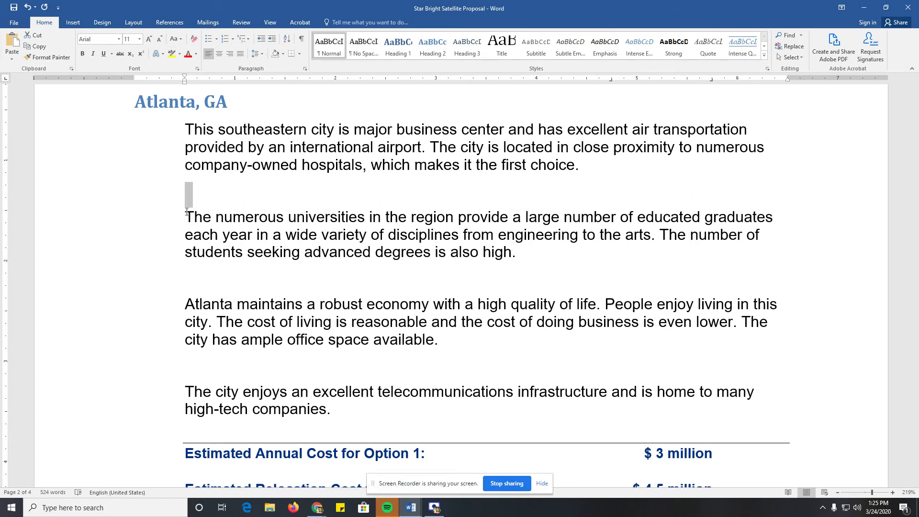
{"action": "key", "text": "shift+Right"}
{"action": "key", "text": "ctrl+shift+Right"}
{"action": "key", "text": "ctrl+shift+Right"}
{"action": "key", "text": "ctrl+shift+Right"}
{"action": "key", "text": "ctrl+shift+Right"}
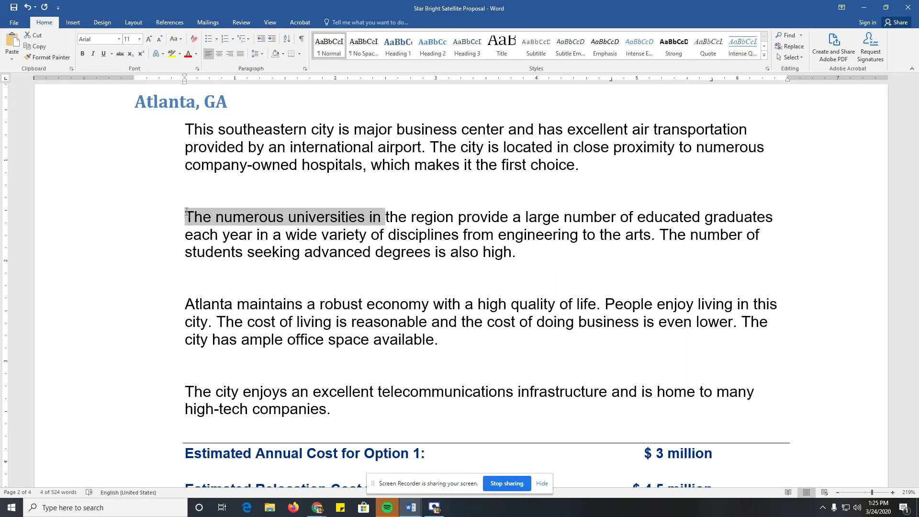
{"action": "key", "text": "ctrl+shift+Right"}
{"action": "key", "text": "ctrl+shift+Right"}
{"action": "key", "text": "ctrl+shift+Right"}
{"action": "key", "text": "ctrl+shift+Right"}
{"action": "key", "text": "ctrl+shift+Right"}
{"action": "key", "text": "ctrl+shift+Right"}
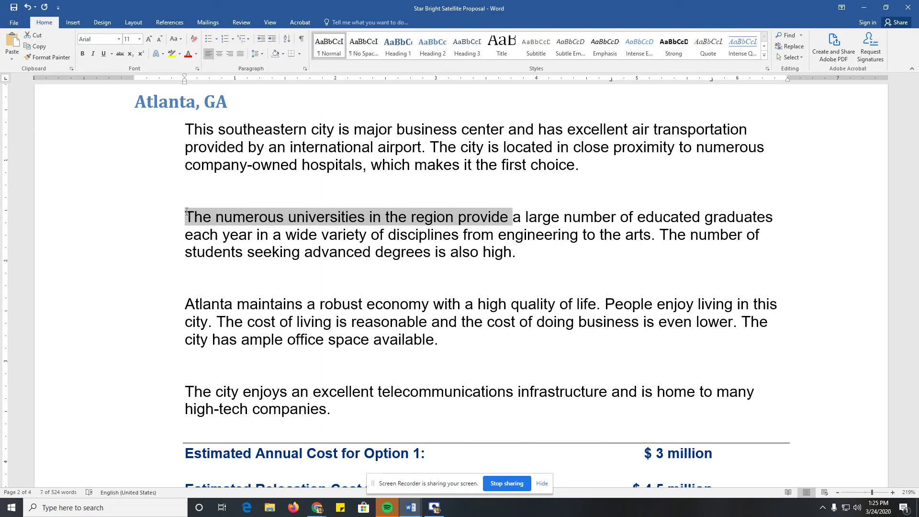
{"action": "key", "text": "ctrl+shift+Left"}
{"action": "key", "text": "ctrl+shift+Left"}
{"action": "key", "text": "ctrl+shift+Left"}
{"action": "key", "text": "ctrl+shift+Left"}
{"action": "key", "text": "ctrl+shift+Left"}
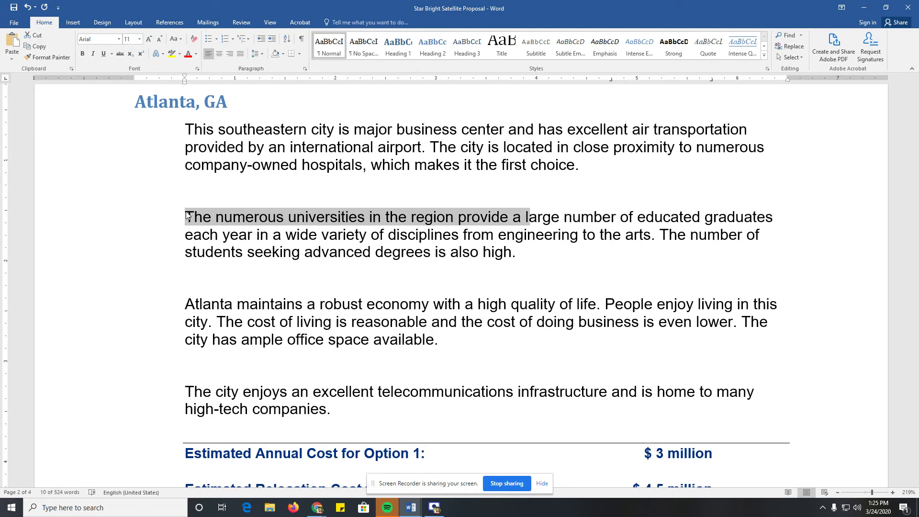
{"action": "key", "text": "Right"}
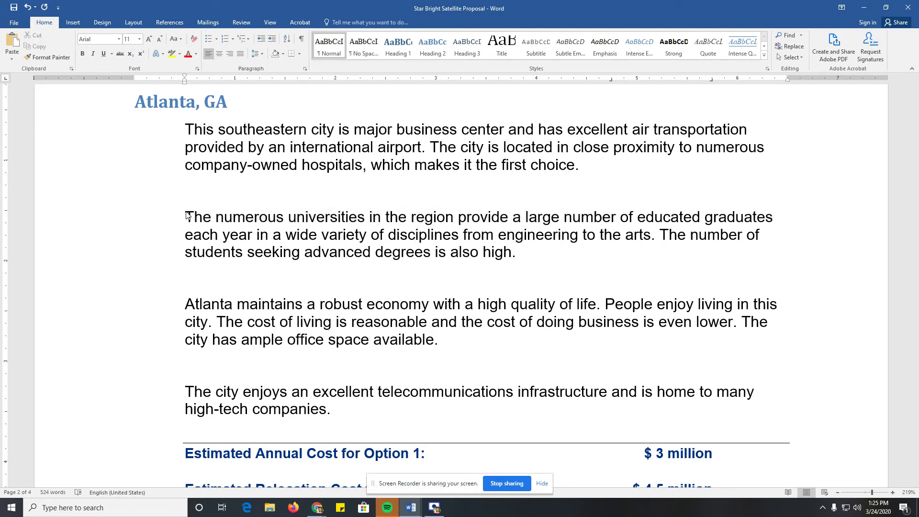
Select the paragraph's first line, then select back from 'provide' and extend to the document end.
{"action": "left_click", "coordinate": [186, 217]}
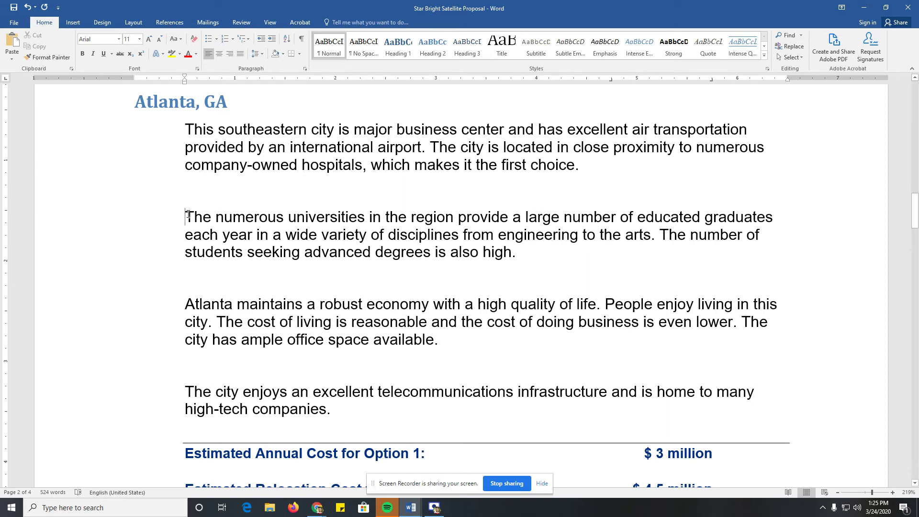
{"action": "key", "text": "shift+End"}
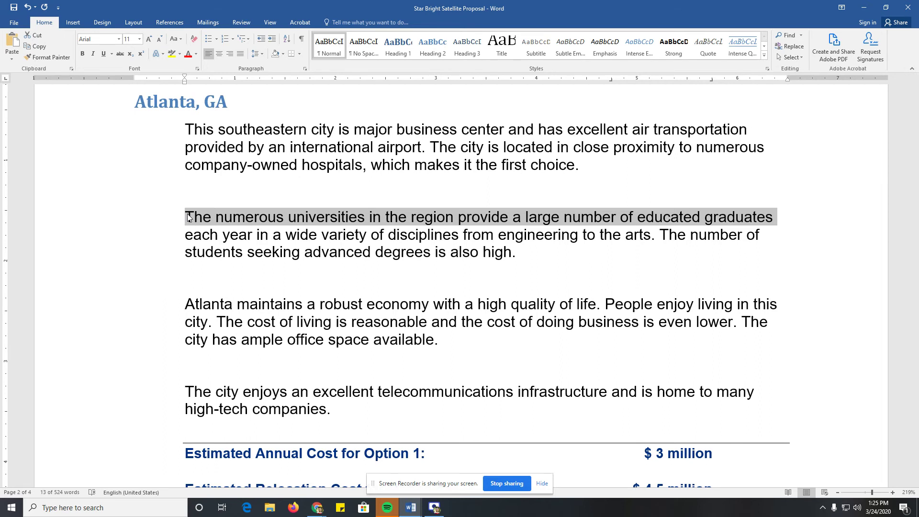
{"action": "left_click", "coordinate": [187, 217]}
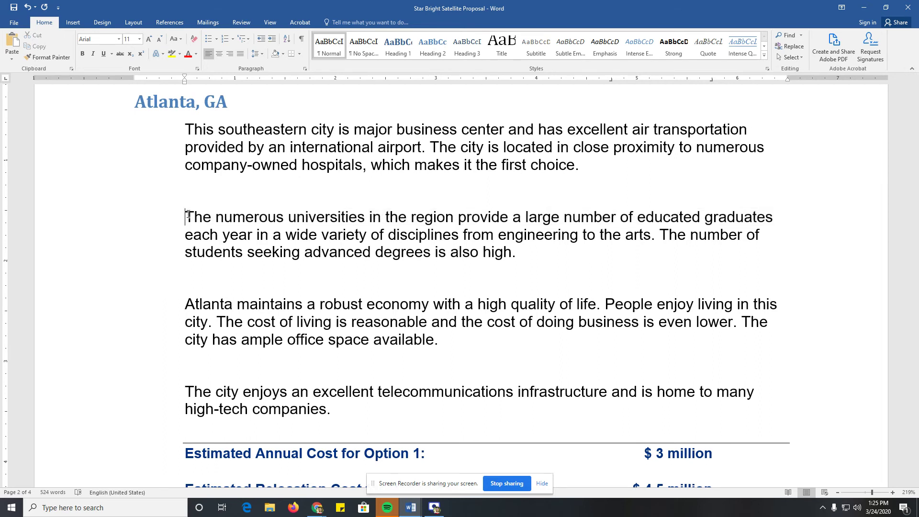
{"action": "left_click", "coordinate": [510, 216]}
{"action": "key", "text": "shift+Home"}
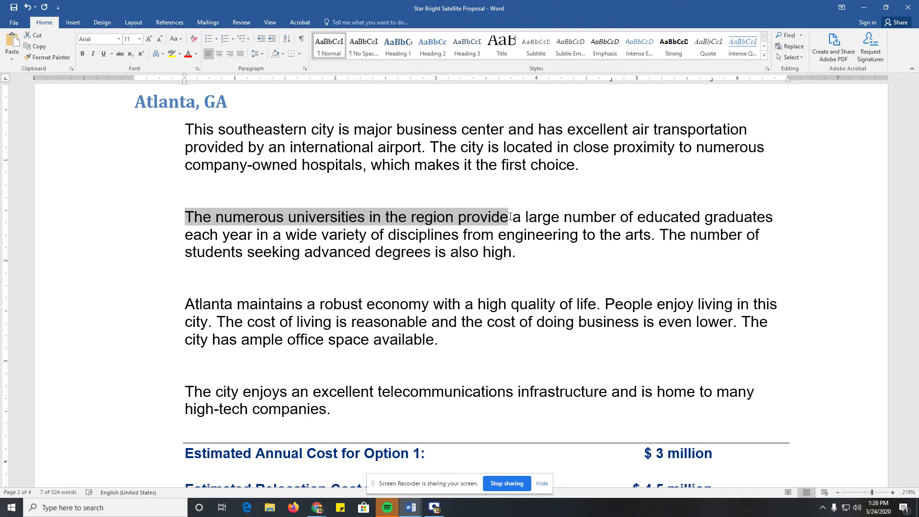
{"action": "key", "text": "ctrl+shift+End"}
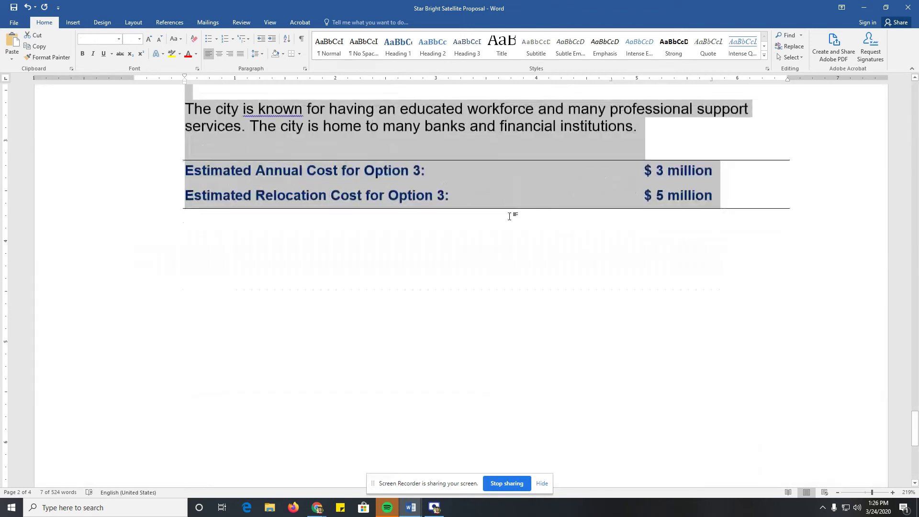
Deselect the title page, select the Proposal Description paragraph with Ctrl+Shift+Down, then deselect it.
{"action": "scroll", "coordinate": [509, 215], "scroll_direction": "up", "scroll_amount": 15}
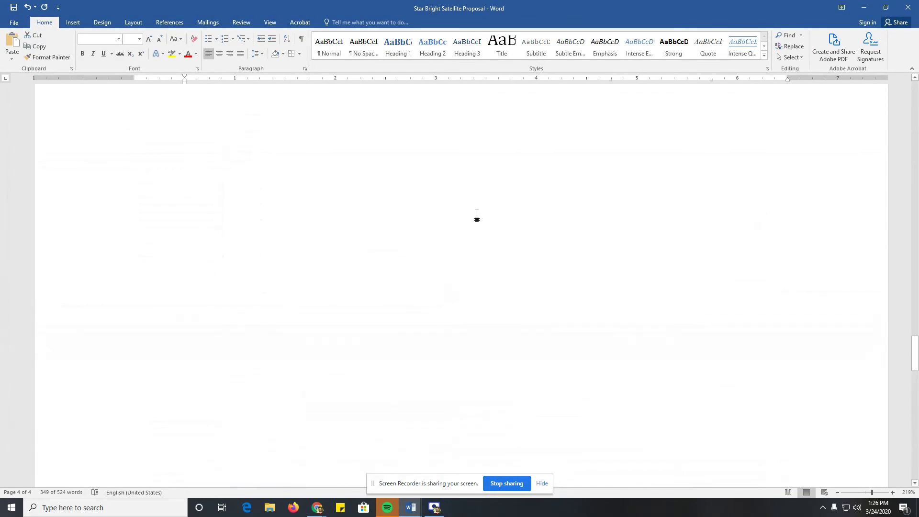
{"action": "scroll", "coordinate": [468, 217], "scroll_direction": "up", "scroll_amount": 10}
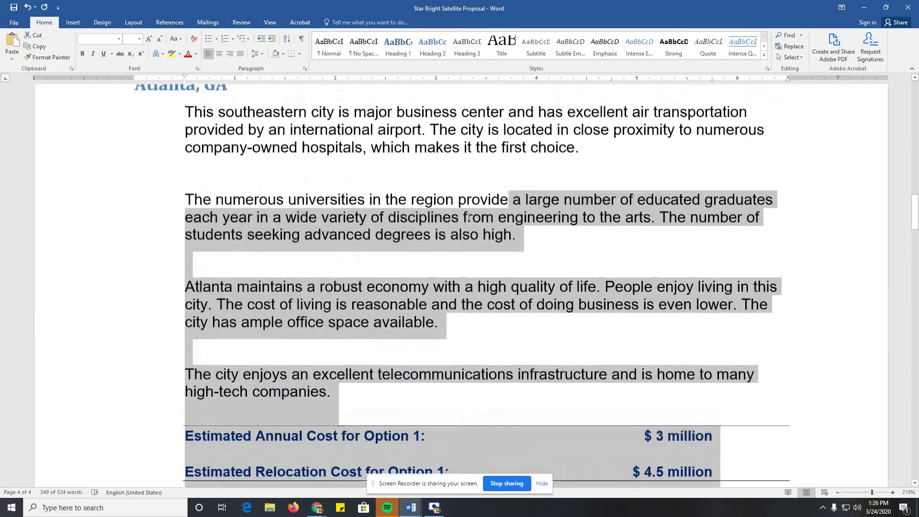
{"action": "scroll", "coordinate": [495, 214], "scroll_direction": "down", "scroll_amount": 5}
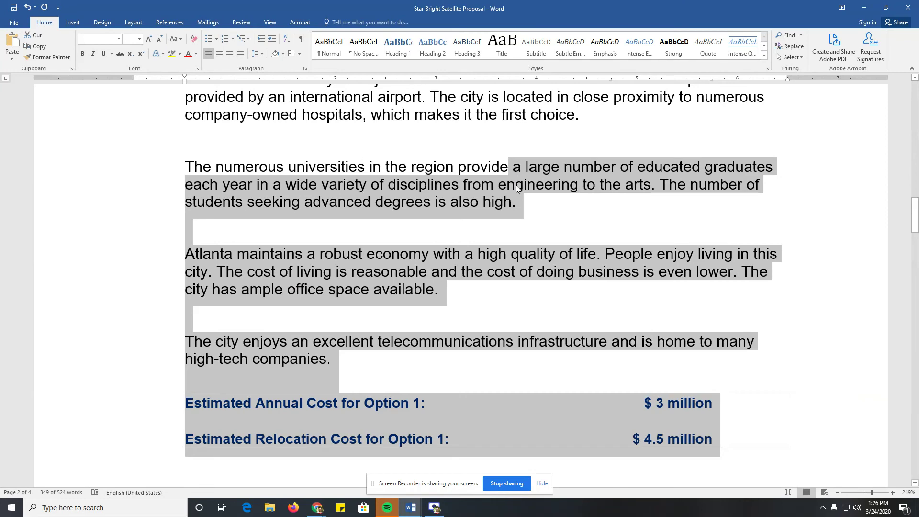
{"action": "scroll", "coordinate": [515, 175], "scroll_direction": "up", "scroll_amount": 15}
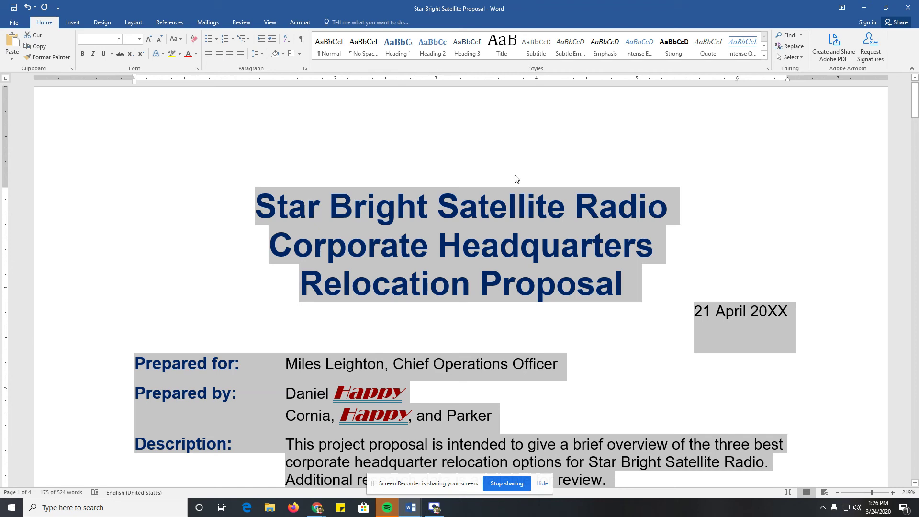
{"action": "left_click", "coordinate": [375, 328]}
{"action": "scroll", "coordinate": [236, 204], "scroll_direction": "down", "scroll_amount": 8}
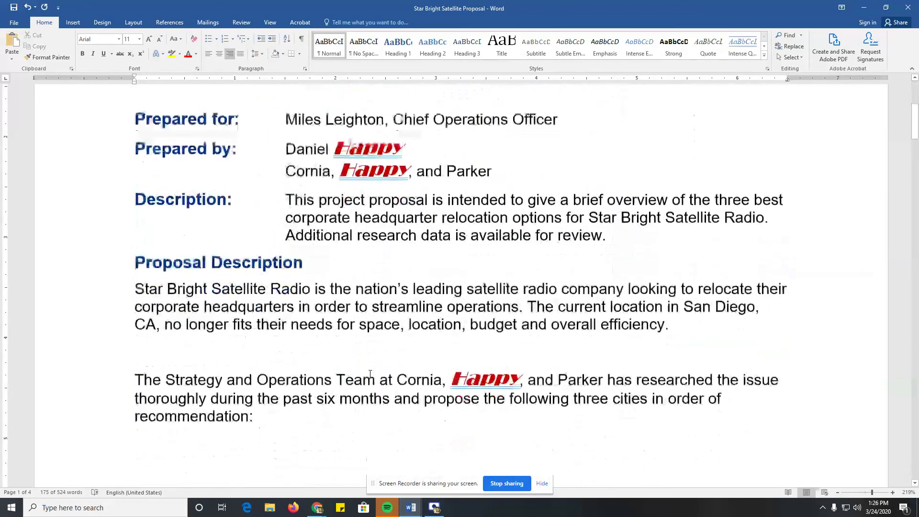
{"action": "left_click", "coordinate": [145, 129]}
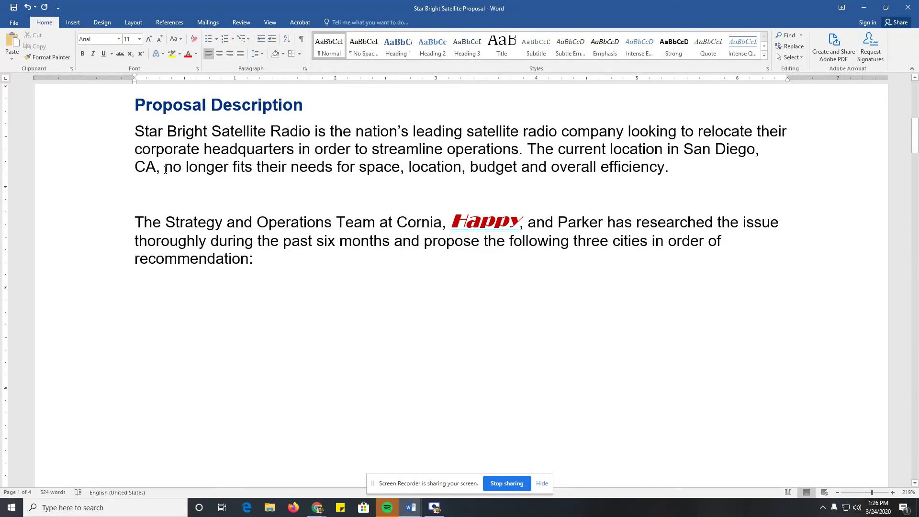
{"action": "key", "text": "ctrl+shift+Down"}
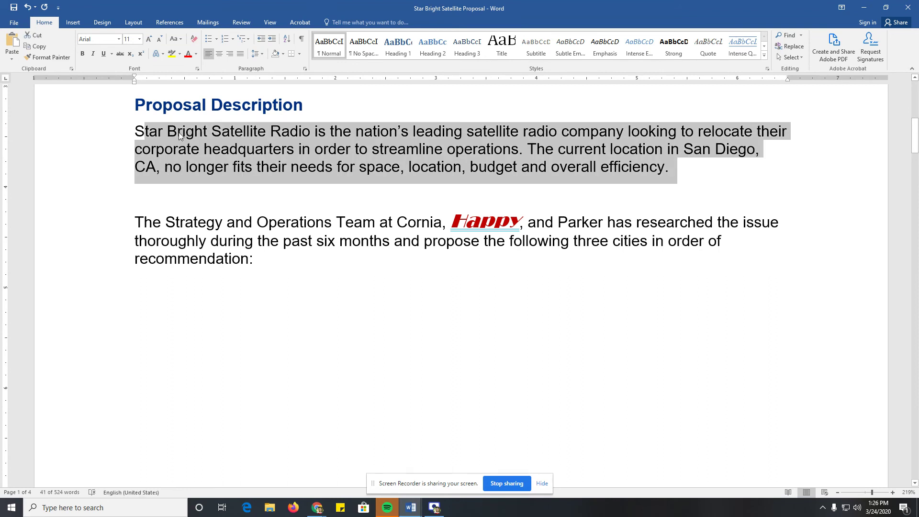
{"action": "left_click", "coordinate": [210, 151]}
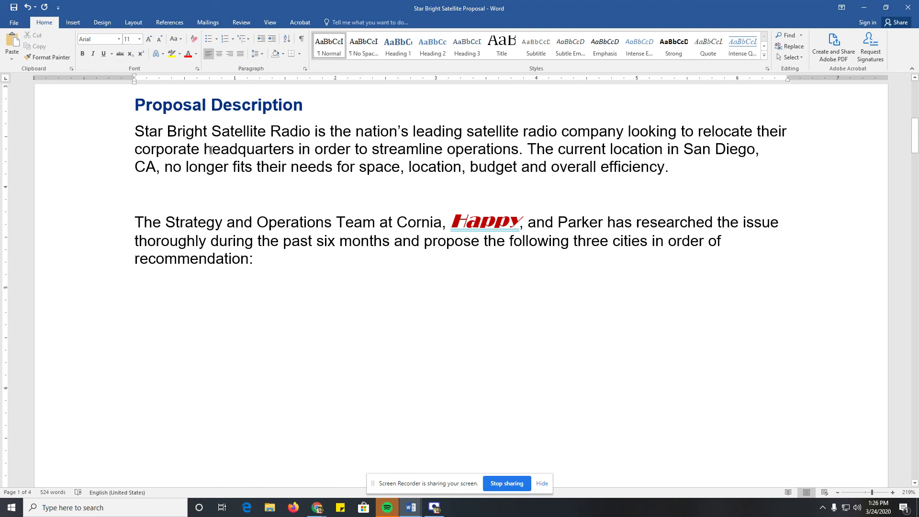